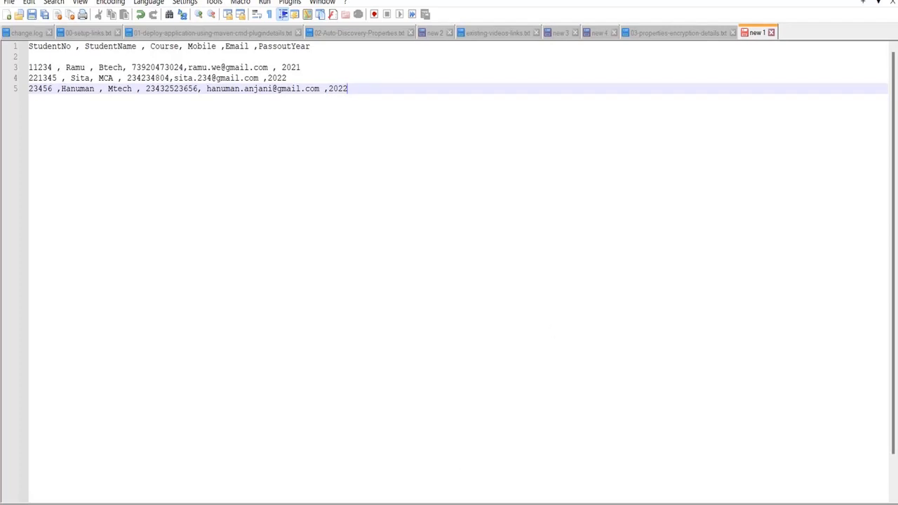
- Open the Windows Start search panel from the taskbar while the student notes are showing in Notepad++
click(347, 504)
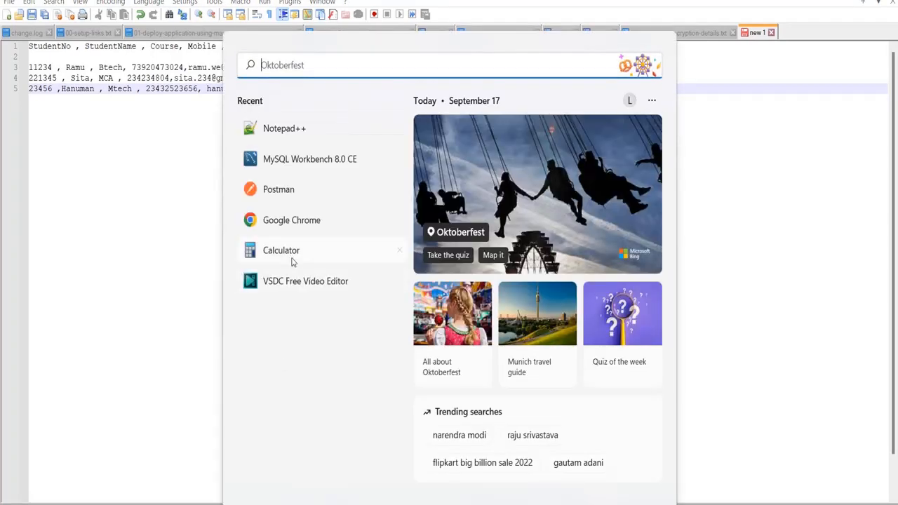
- Launch MySQL Workbench 8.0 CE from the Start panel's Recent list
click(316, 160)
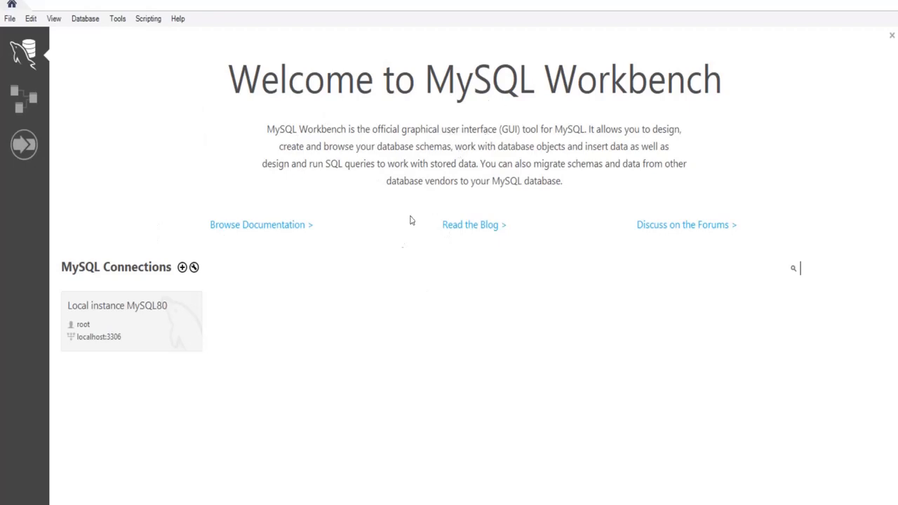
- Create a new connection named local-connection and store the root password in the vault
click(182, 269)
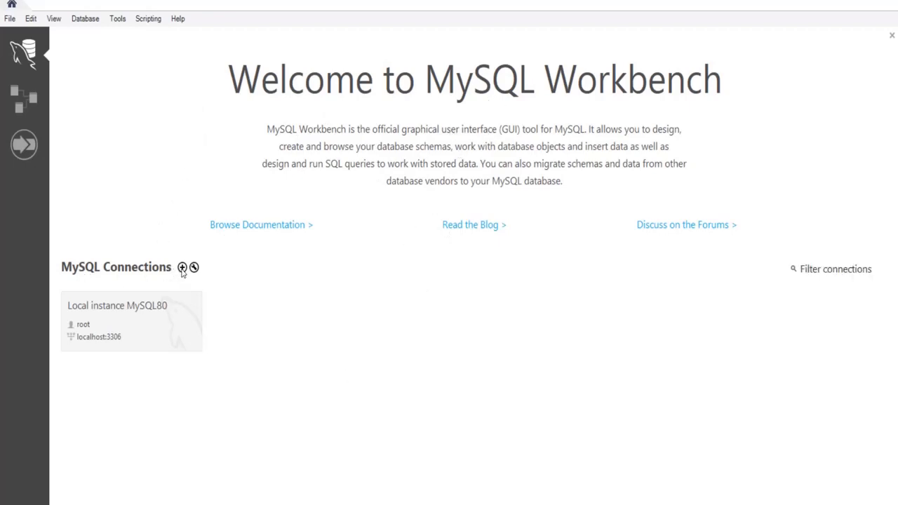
click(346, 120)
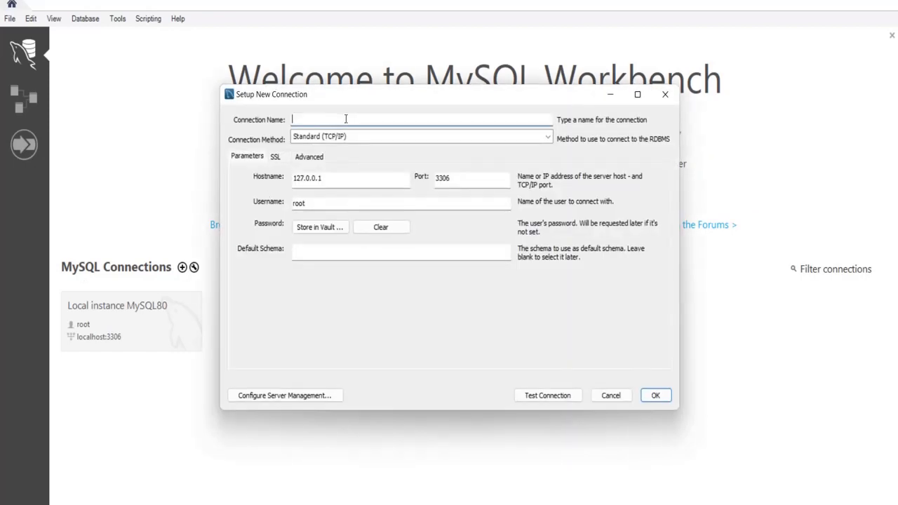
text(local-connection)
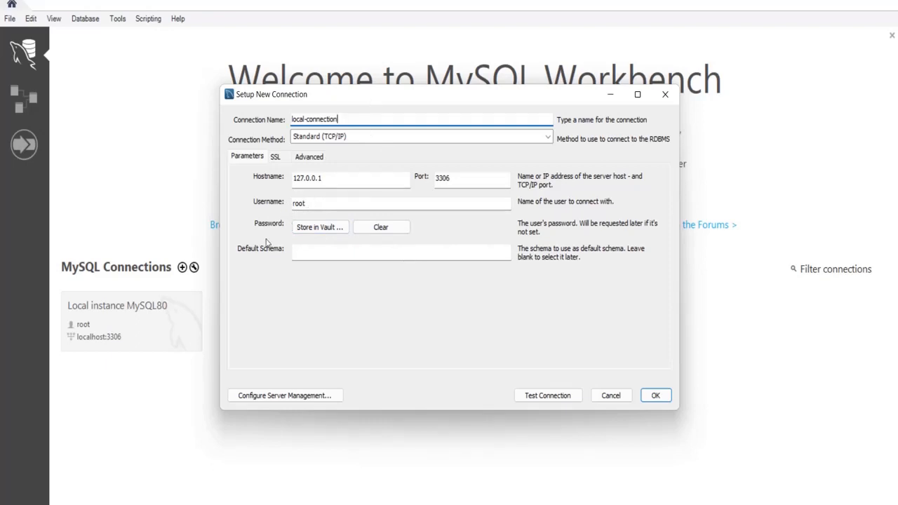
click(316, 227)
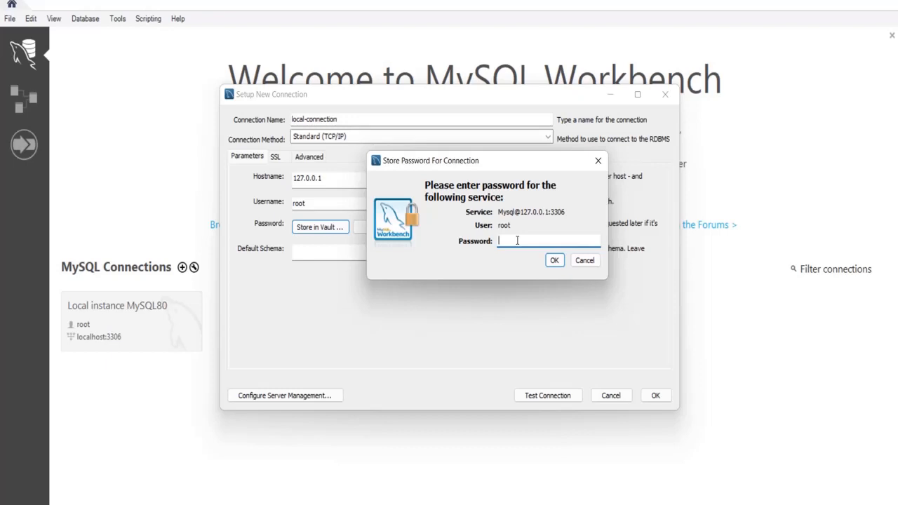
text(************)
click(555, 260)
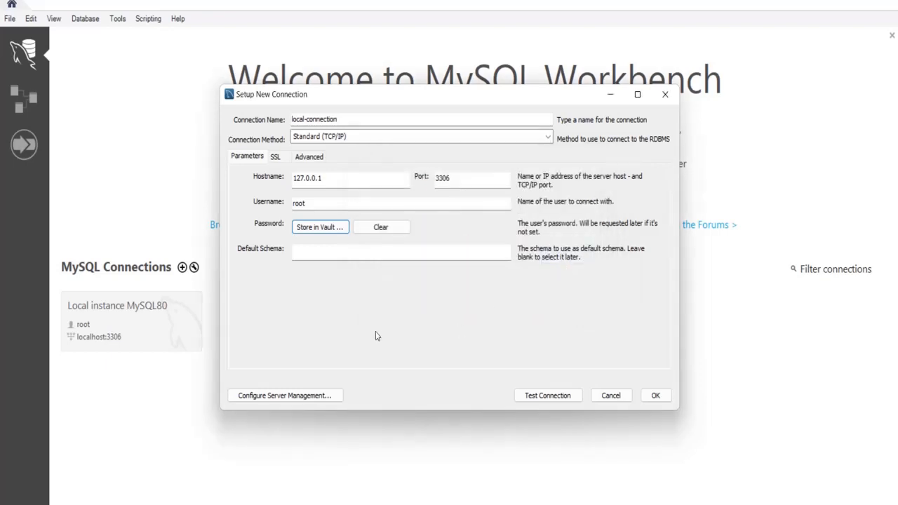
click(547, 397)
click(560, 401)
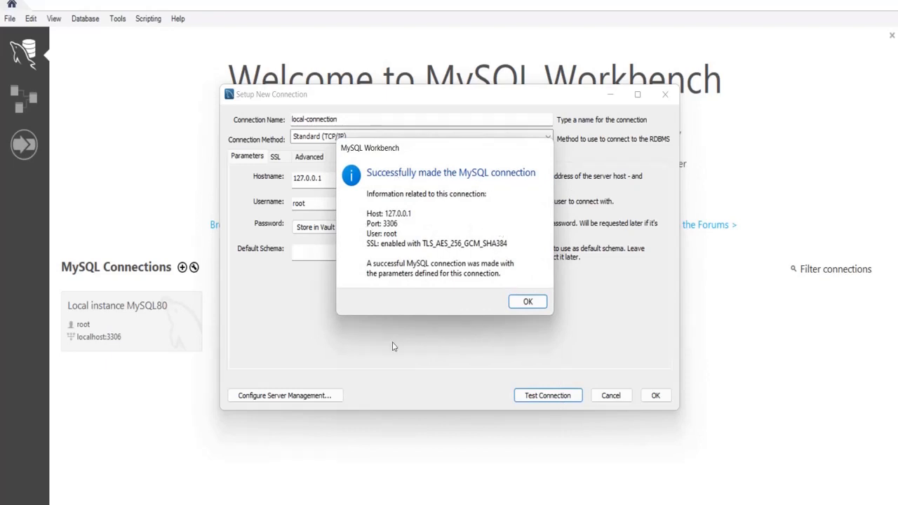
click(537, 307)
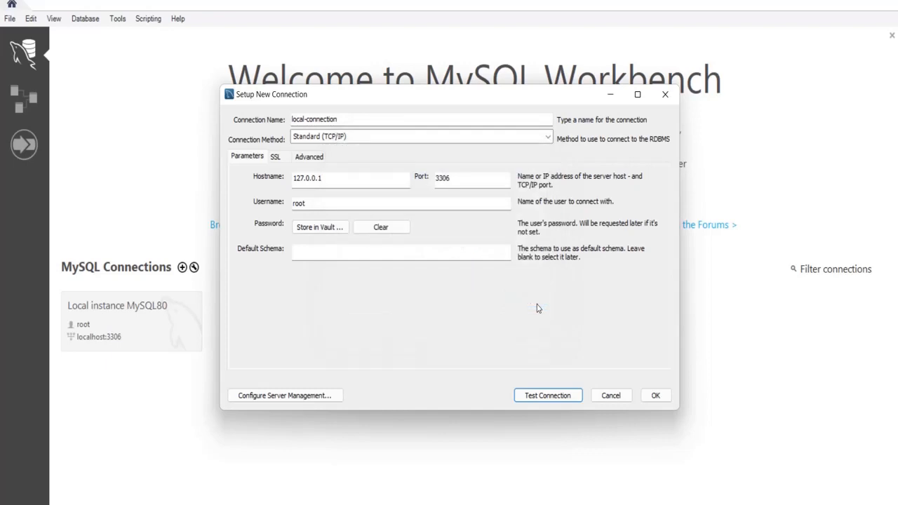
click(658, 398)
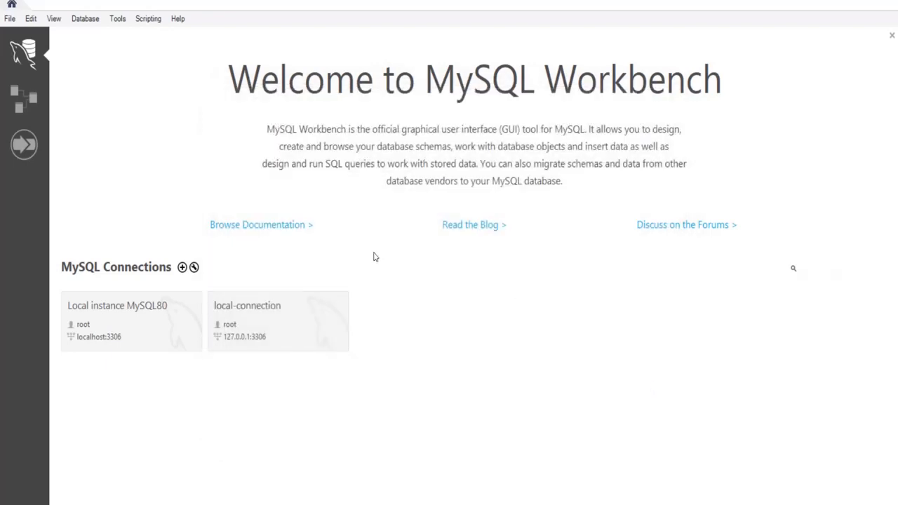
- Open a session on the local-connection tile to reach its Query 1 editor
click(260, 302)
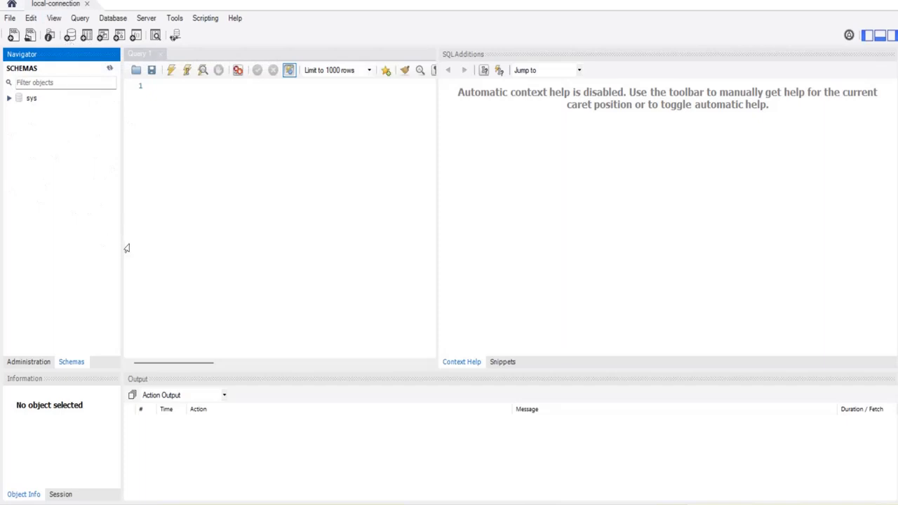
- Create a new schema, replacing new_schema with the name MyKlartSchema, and apply it
click(69, 35)
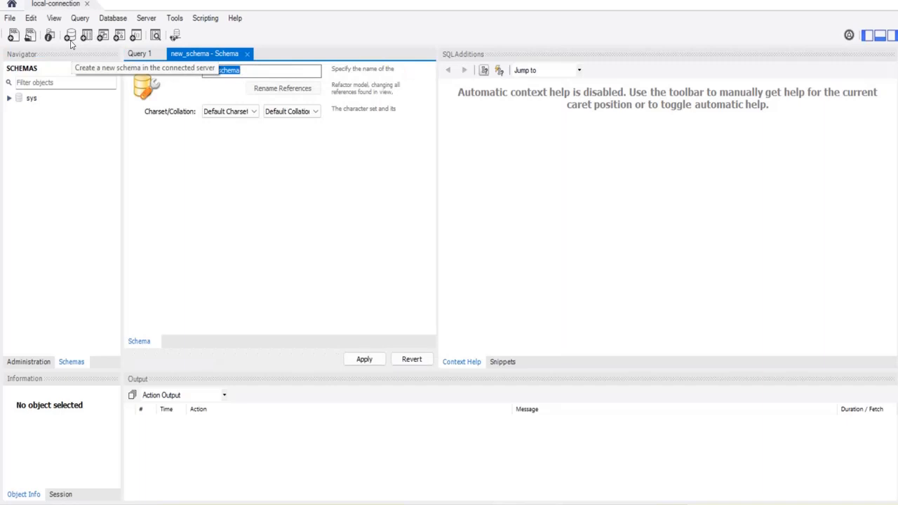
click(249, 71)
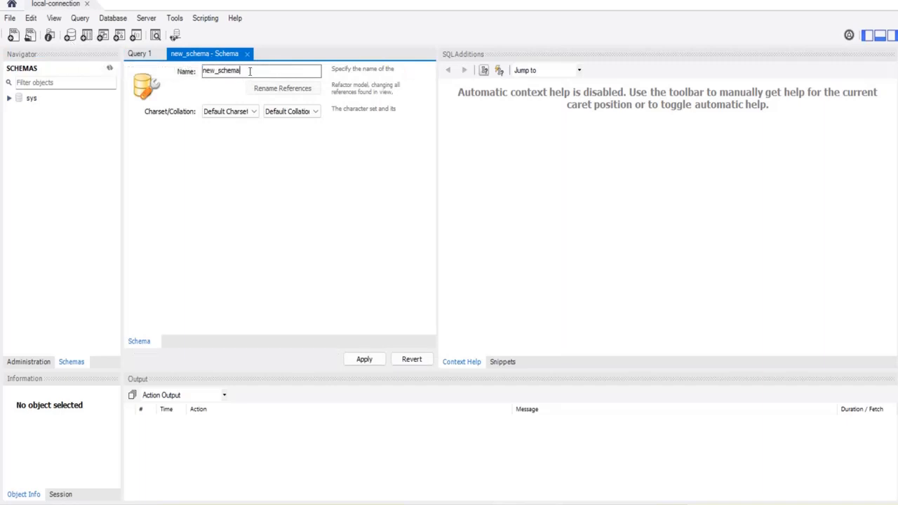
drag(249, 71, 201, 72)
text(MyKl)
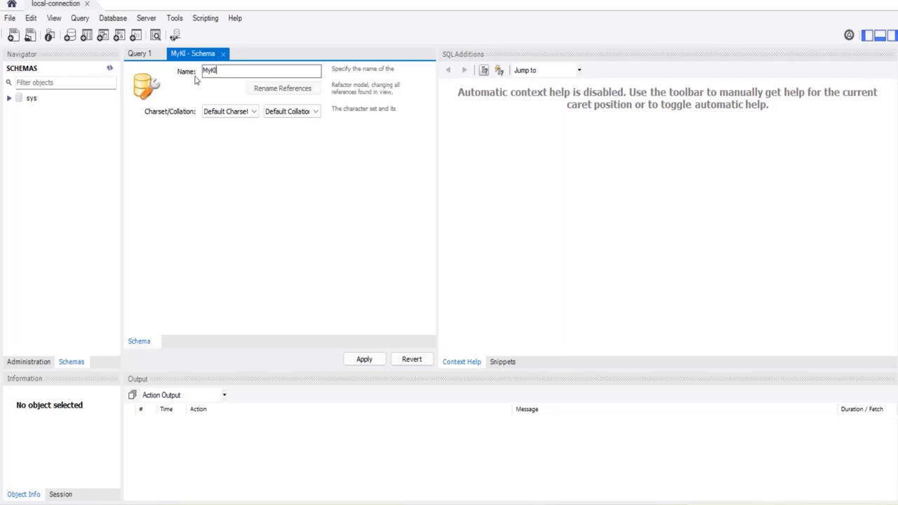
text(artSchema)
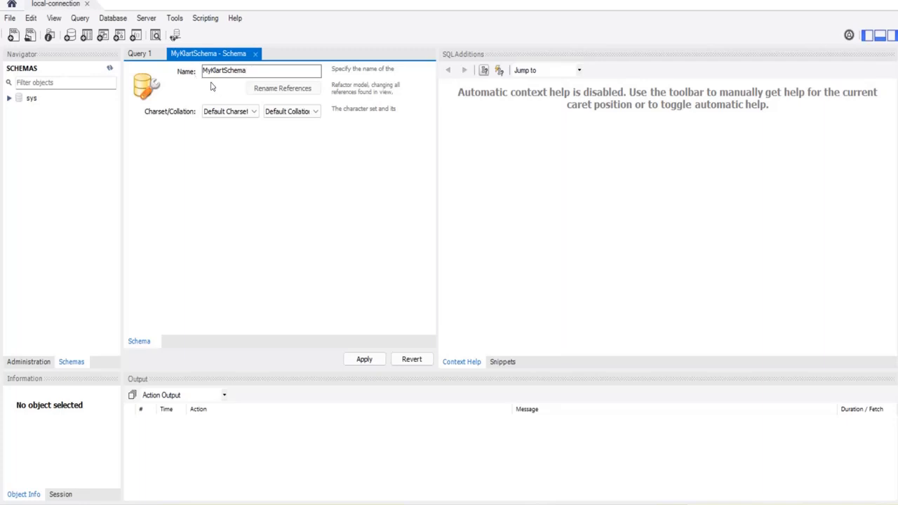
click(297, 110)
click(365, 359)
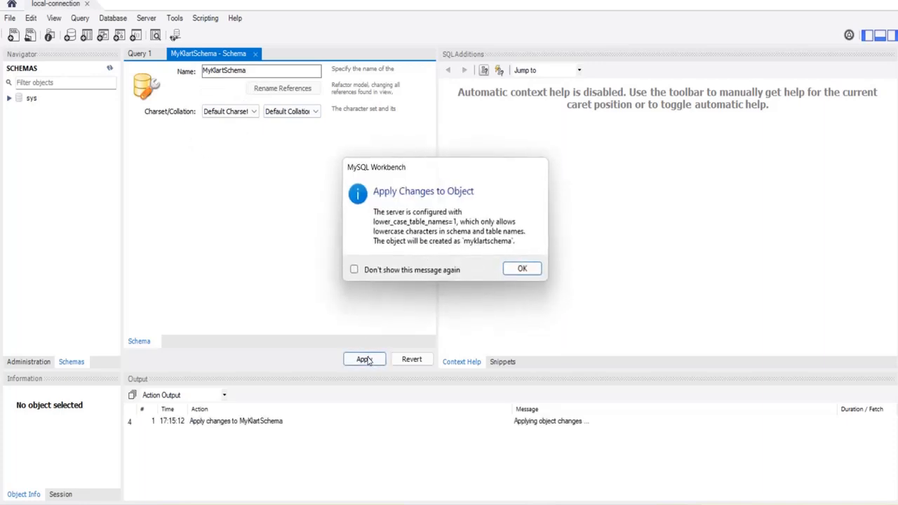
- Accept the lowercase-name notice and select the CREATE SCHEMA `myklartschema` statement in the review script
click(523, 273)
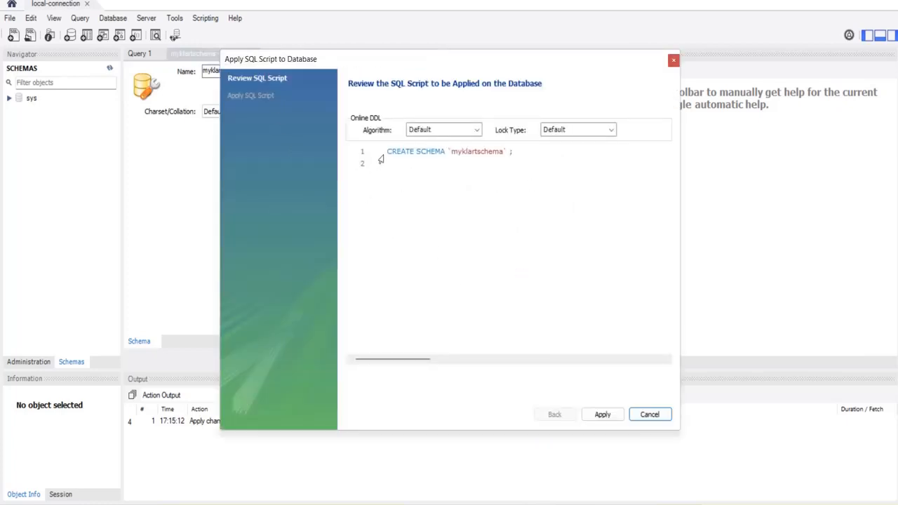
drag(386, 151, 520, 161)
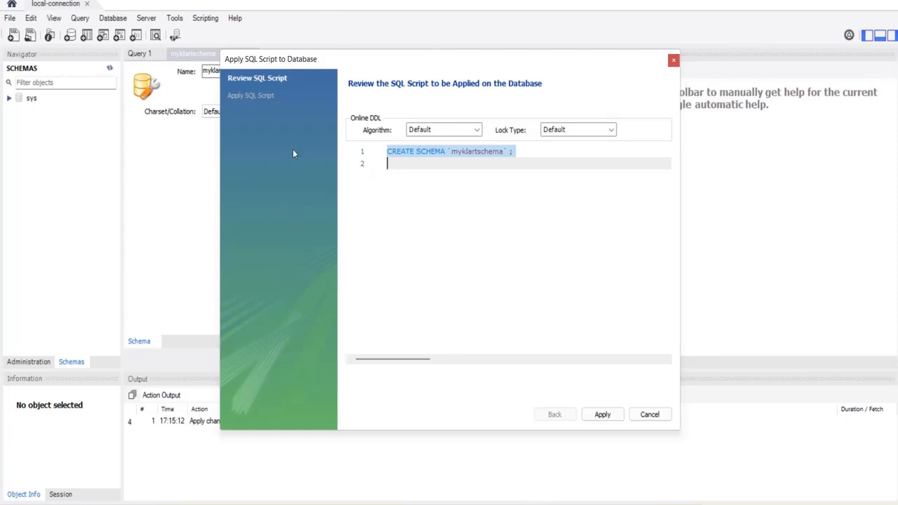
click(459, 173)
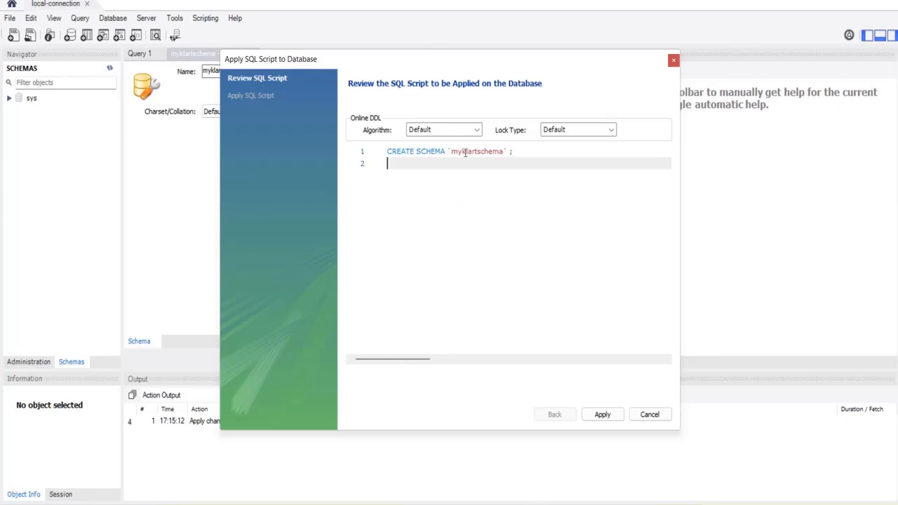
drag(526, 154, 387, 147)
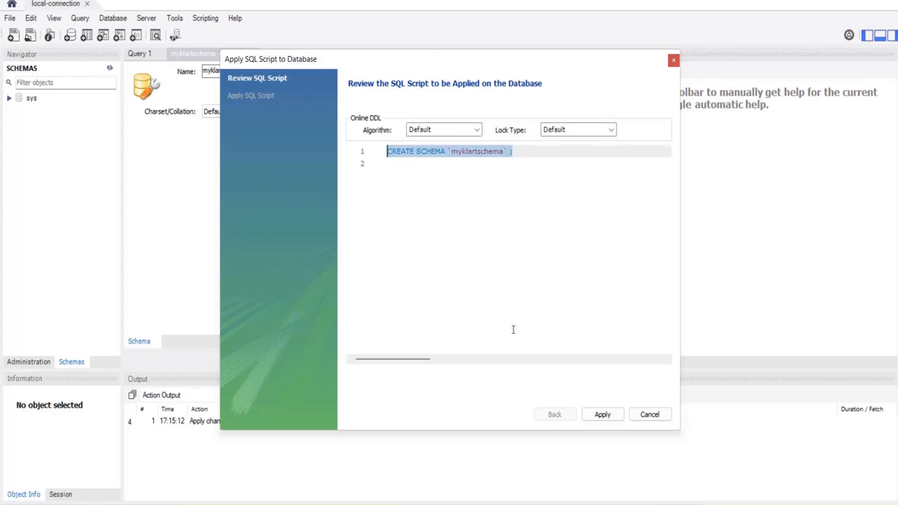
click(563, 251)
drag(515, 154, 387, 157)
key(ctrl+c)
- Paste the CREATE SCHEMA `myklartschema` statement into a new Notepad++ tab, then return to Workbench
click(598, 504)
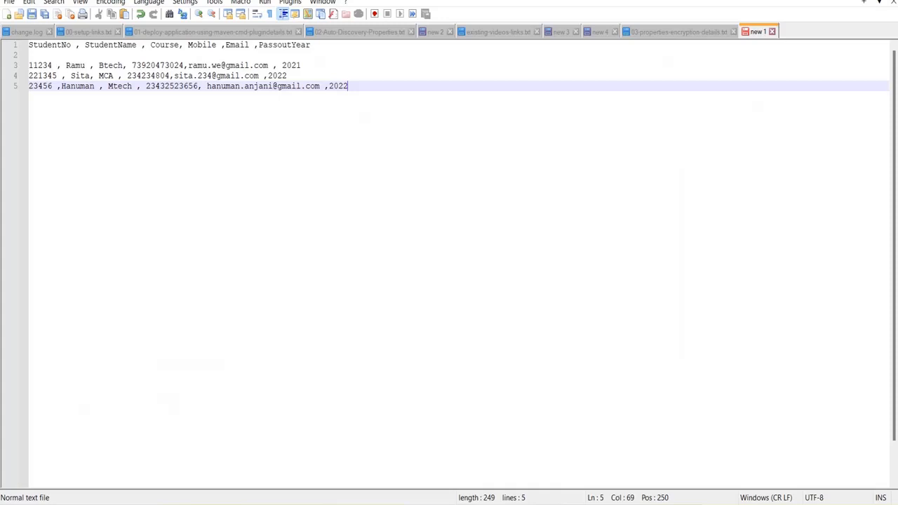
click(7, 14)
key(ctrl+v)
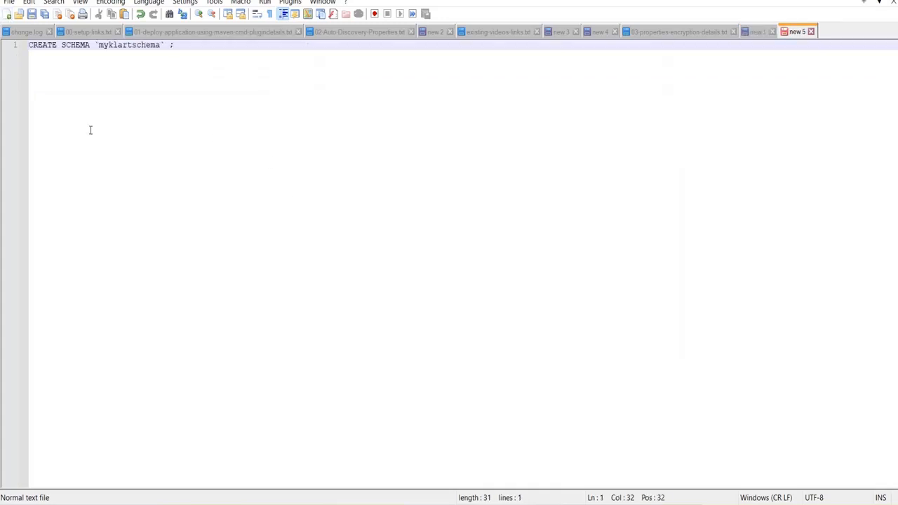
key(Return)
key(Return)
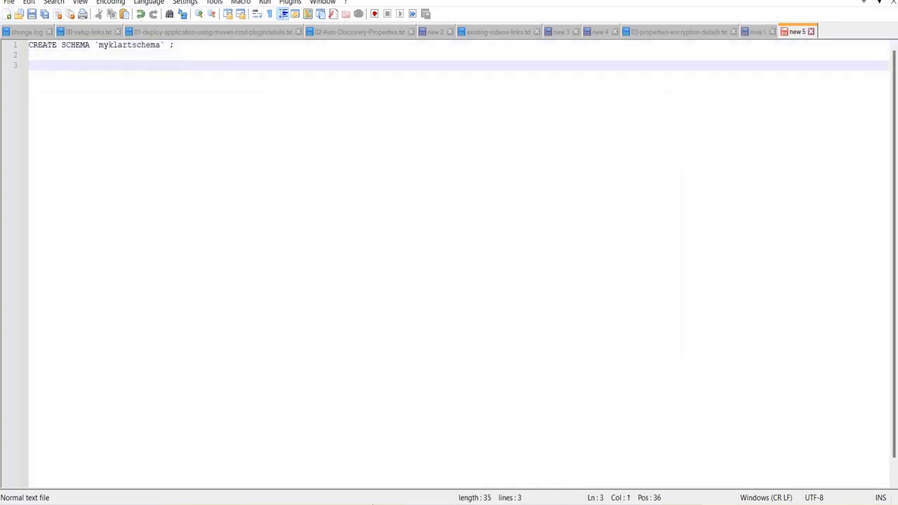
click(670, 504)
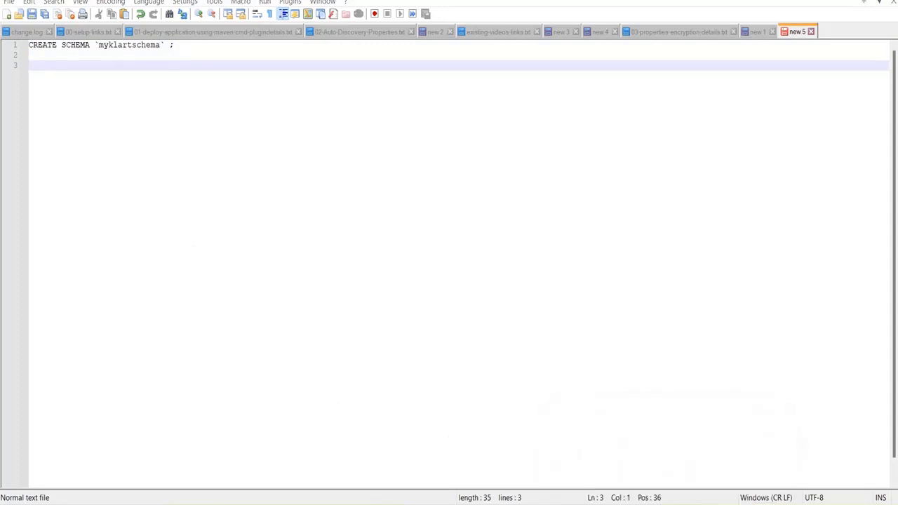
click(704, 413)
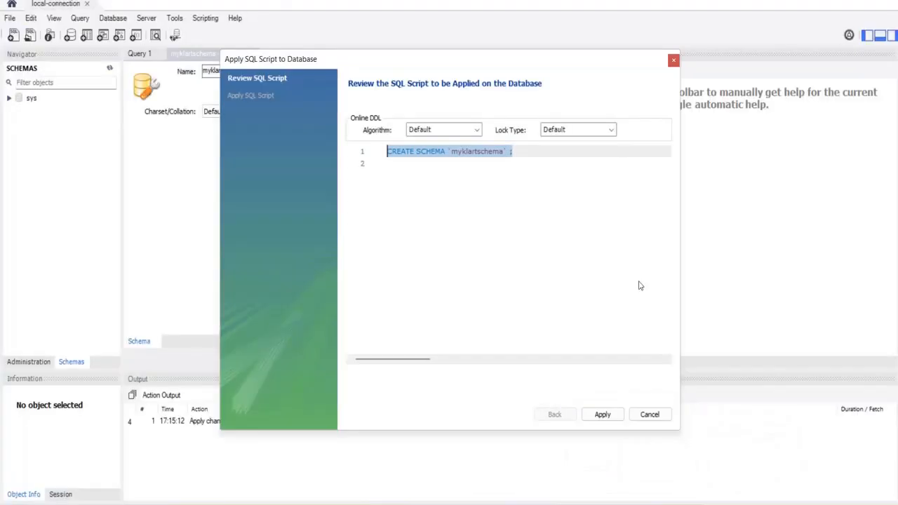
- Run the CREATE SCHEMA script and finish the apply wizard
click(480, 215)
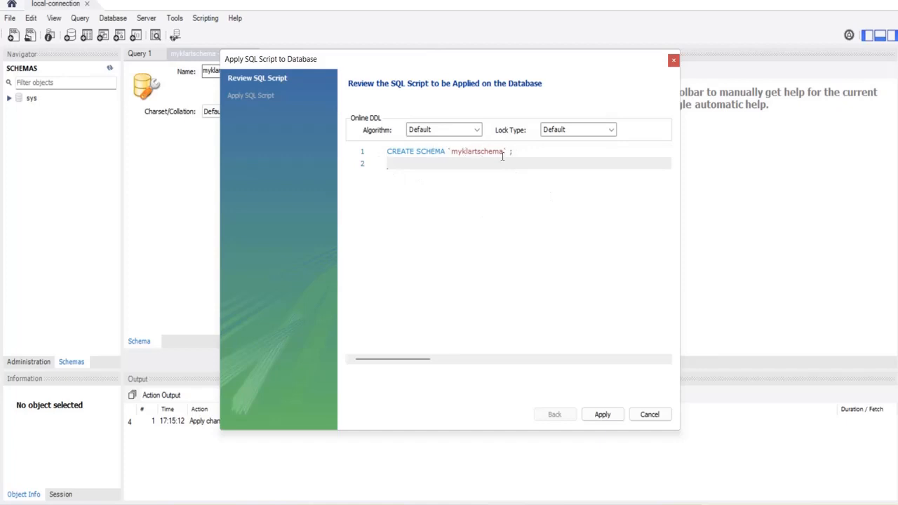
click(602, 414)
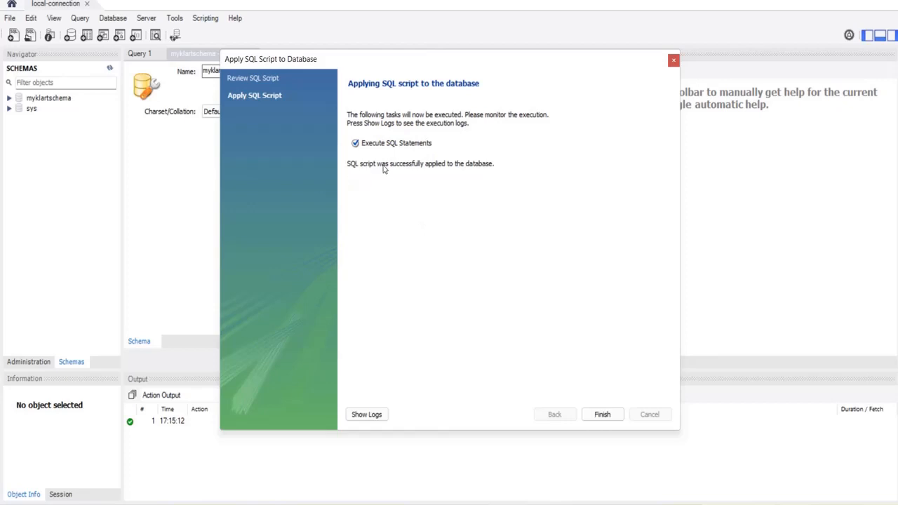
click(603, 415)
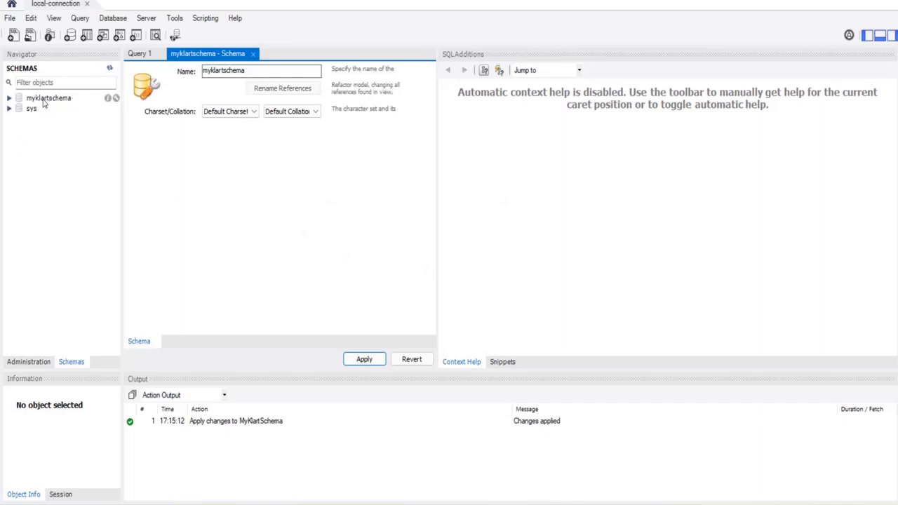
- Expand myklartschema in the Navigator and select its Tables node
click(10, 98)
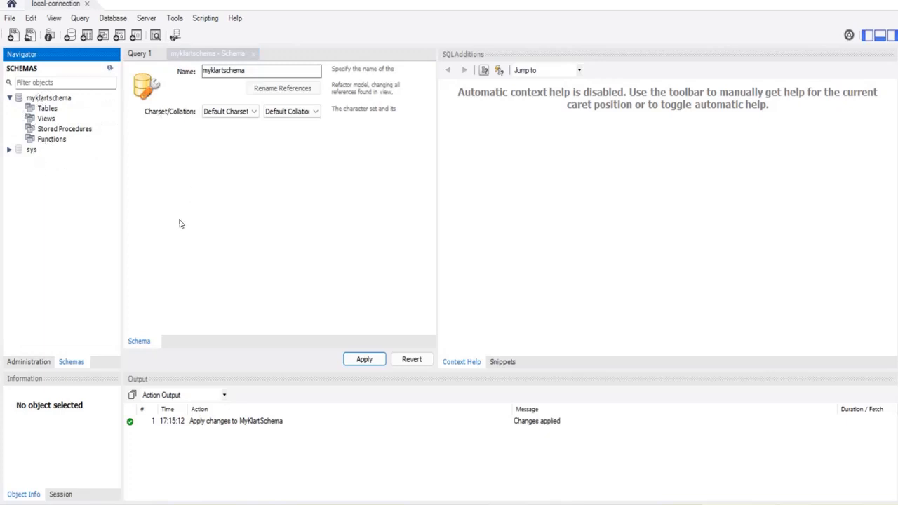
click(47, 99)
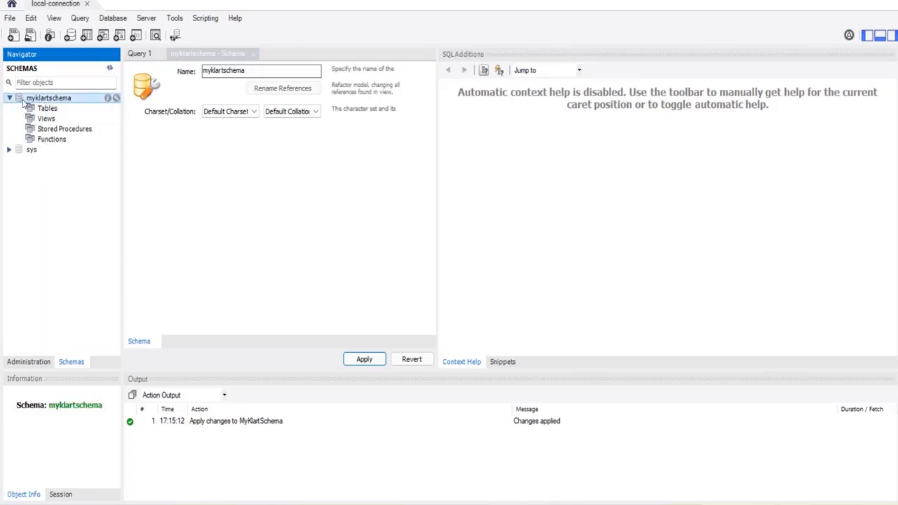
click(48, 108)
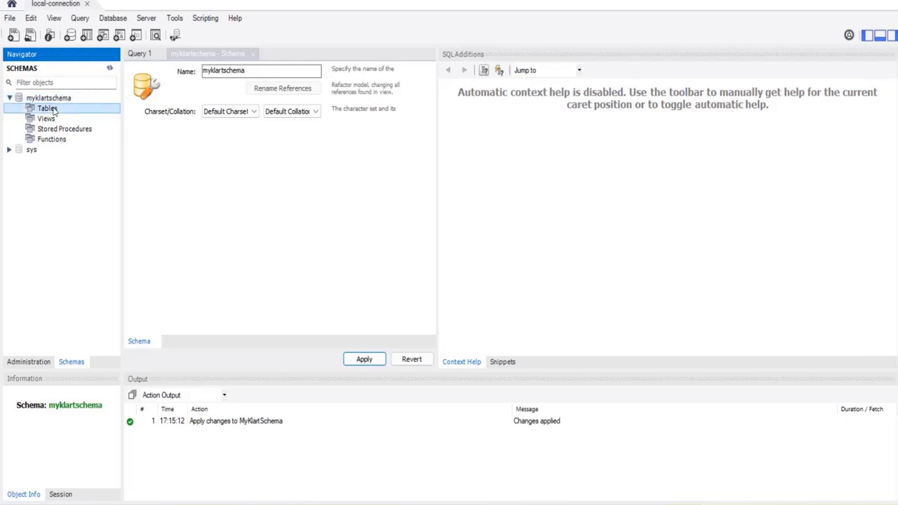
- Start a new table under myklartschema's Tables, then show the student data 'new 1' tab in Notepad++
right_click(54, 112)
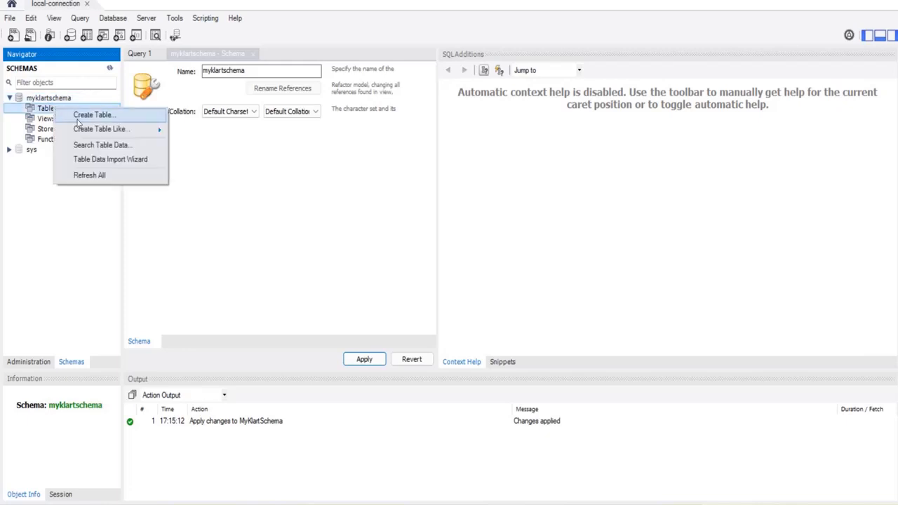
click(78, 116)
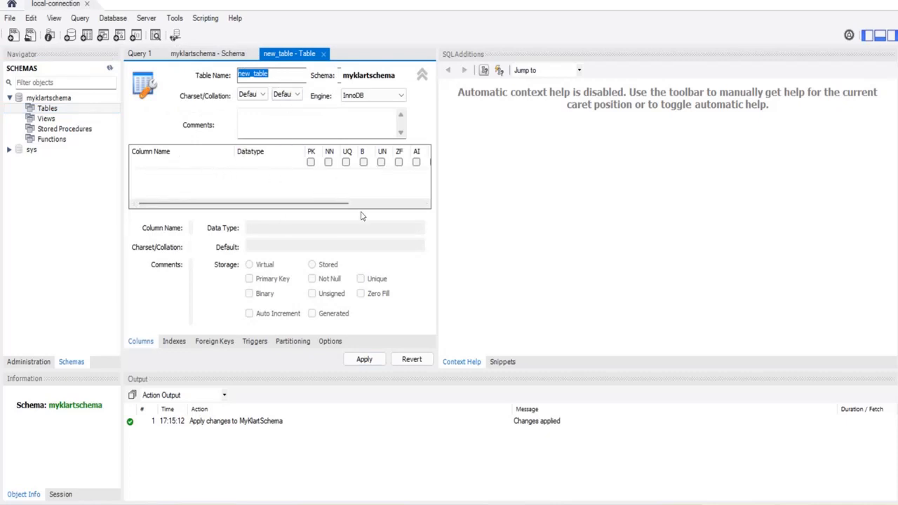
mouse_move(622, 500)
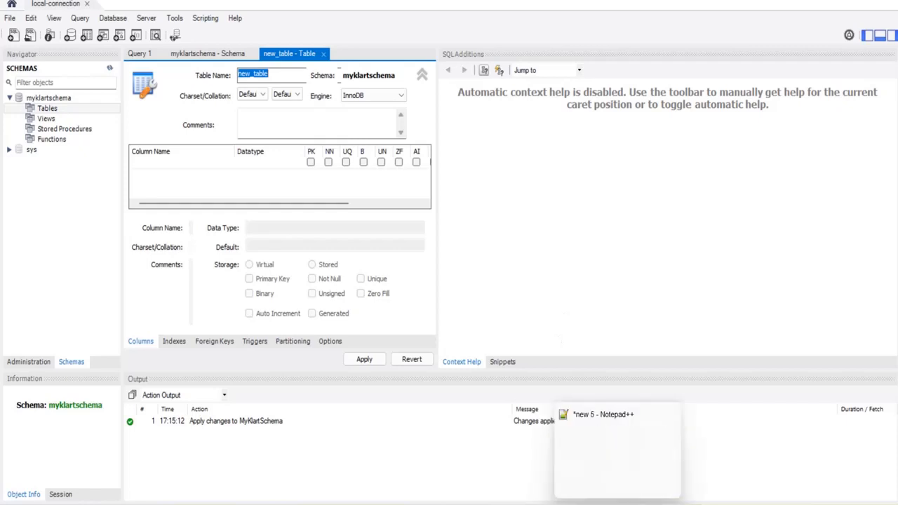
click(592, 414)
click(764, 35)
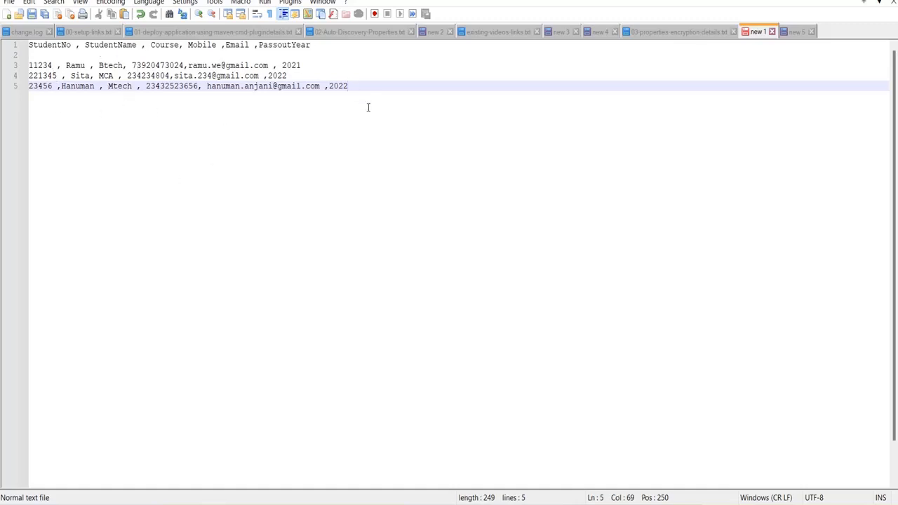
double_click(51, 46)
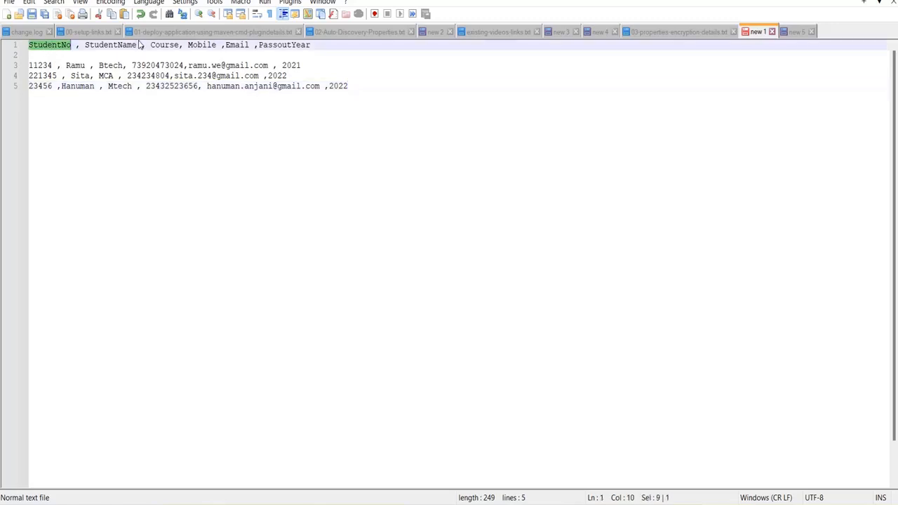
drag(130, 45, 177, 44)
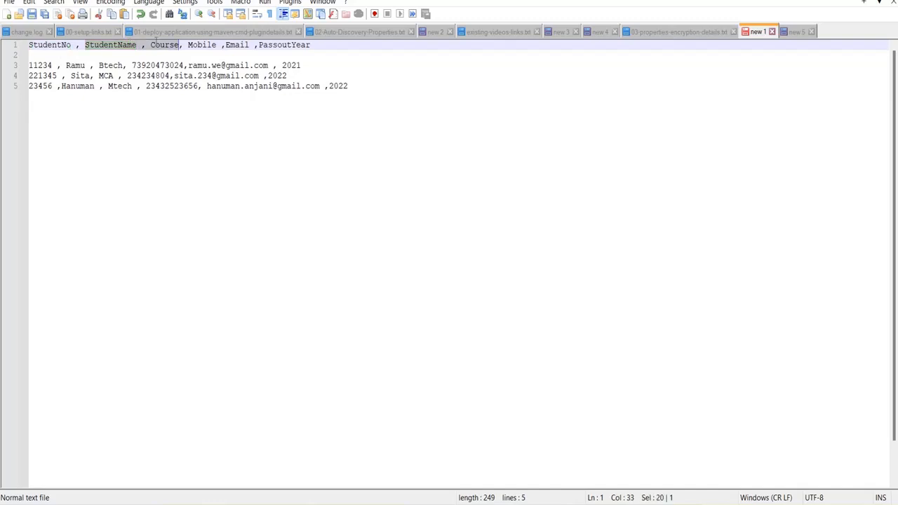
triple_click(158, 44)
click(160, 45)
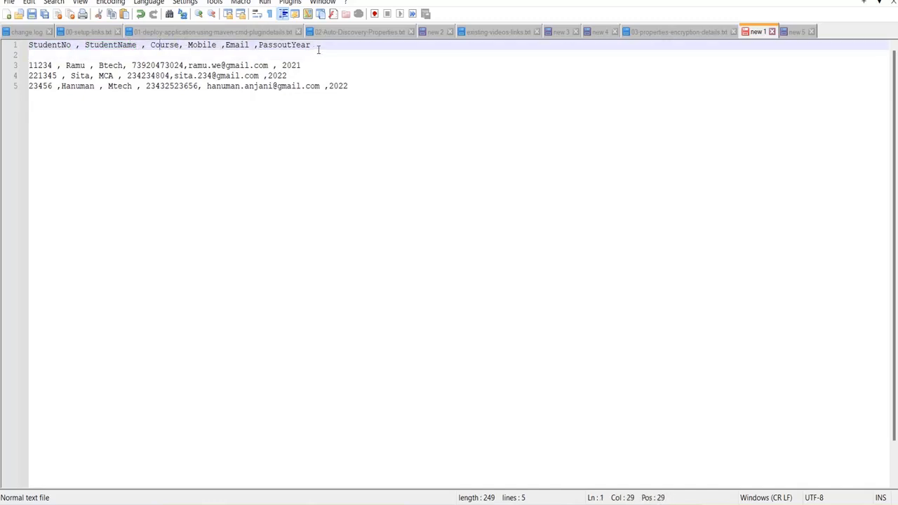
drag(321, 48, 29, 47)
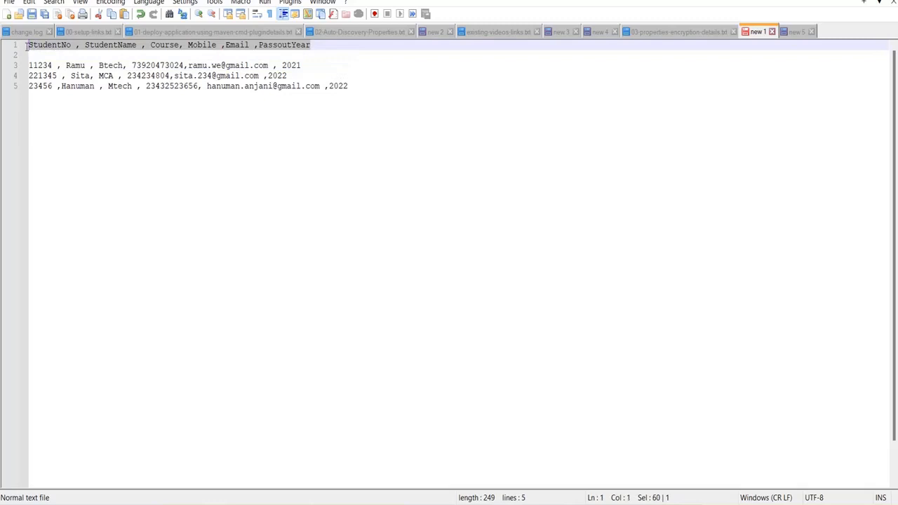
double_click(45, 45)
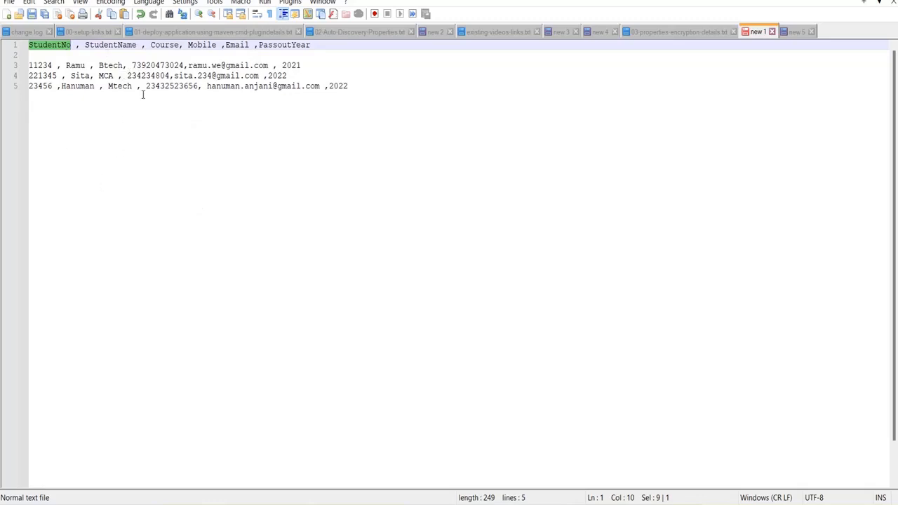
click(54, 55)
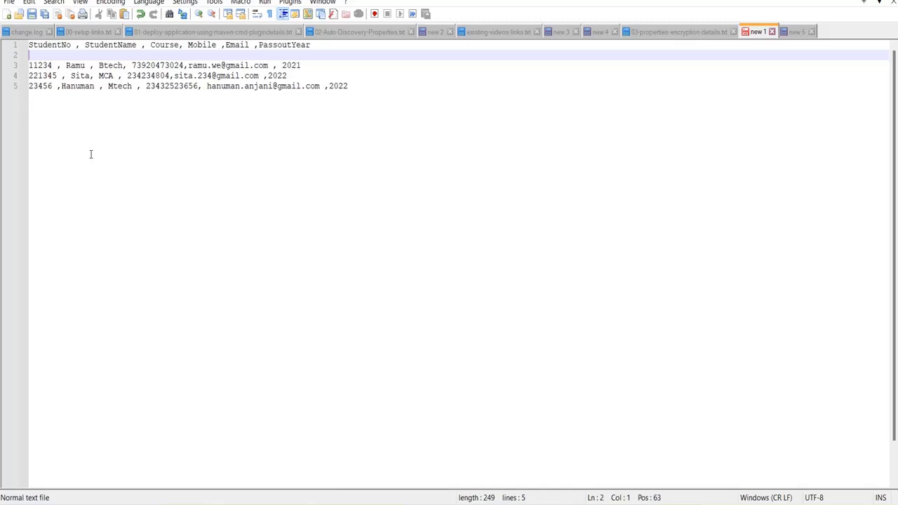
double_click(77, 65)
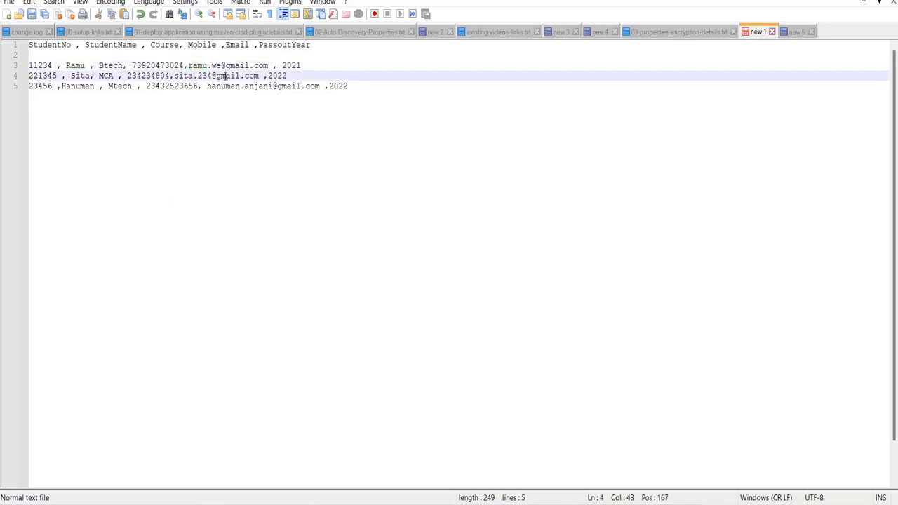
double_click(226, 75)
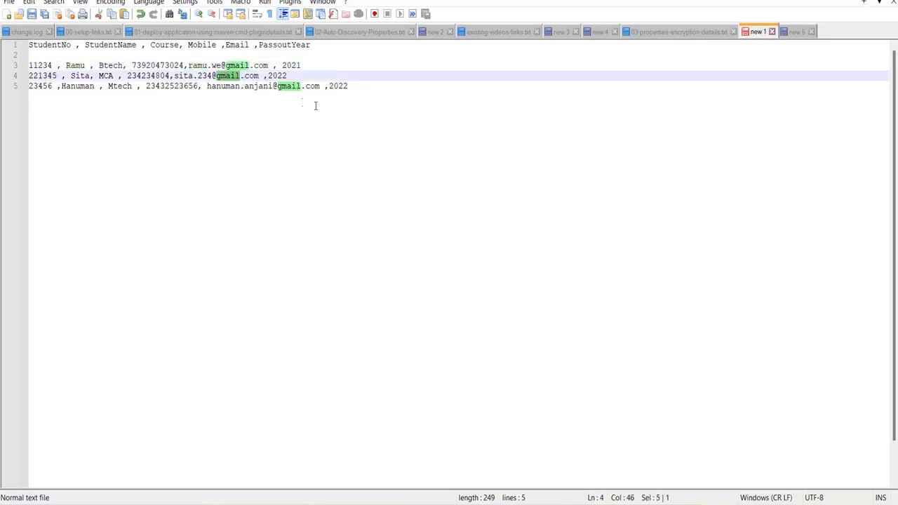
double_click(291, 65)
double_click(285, 75)
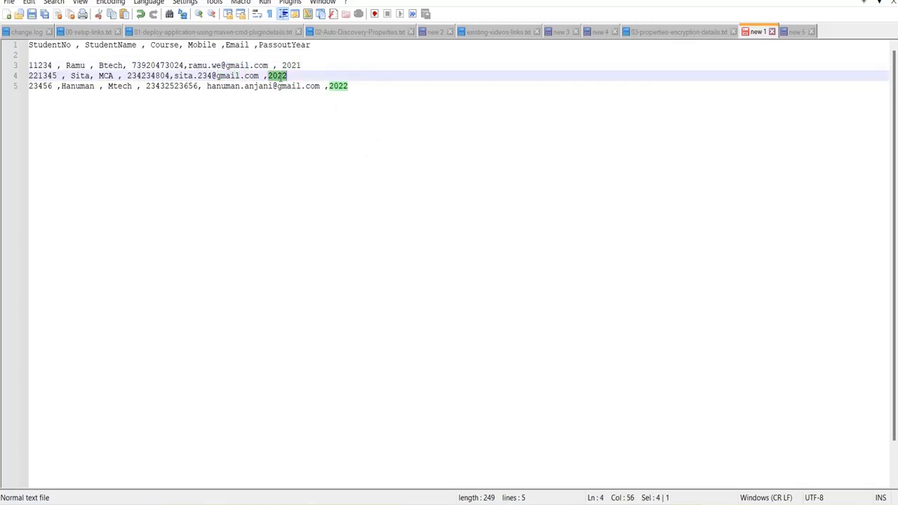
double_click(340, 85)
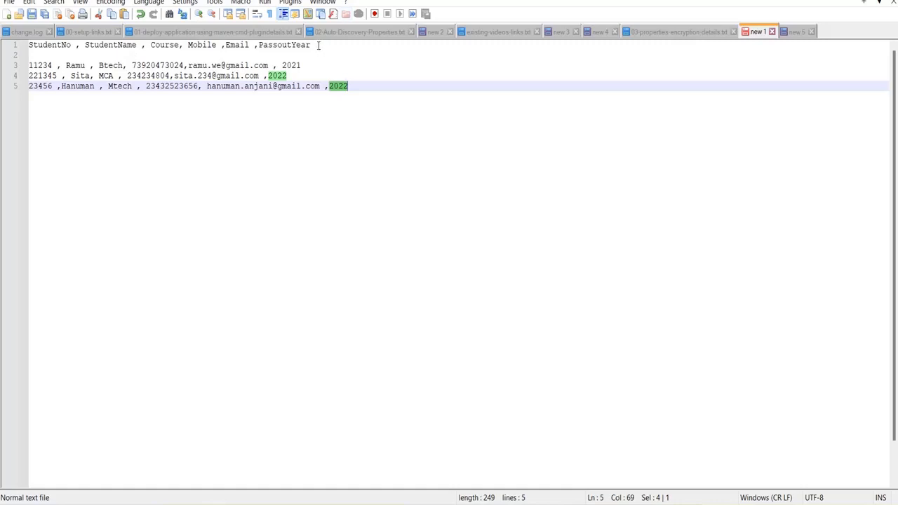
drag(319, 44, 105, 54)
key(ctrl+End)
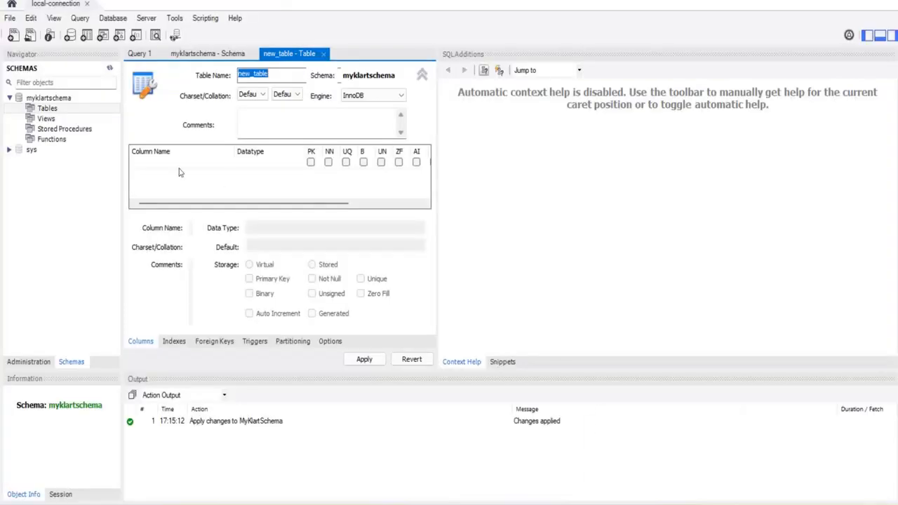
- Name the new table's first column Student-NO (INT, primary key, not null) and start a second row
click(186, 169)
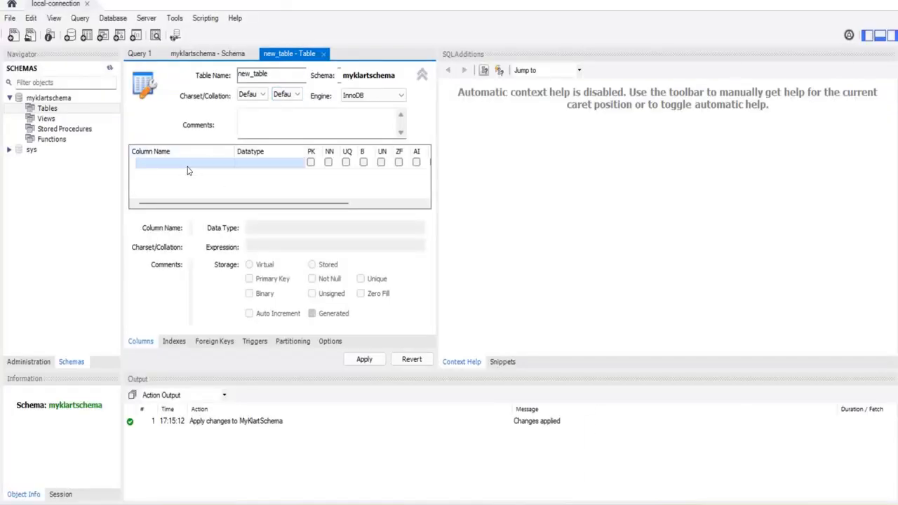
double_click(179, 168)
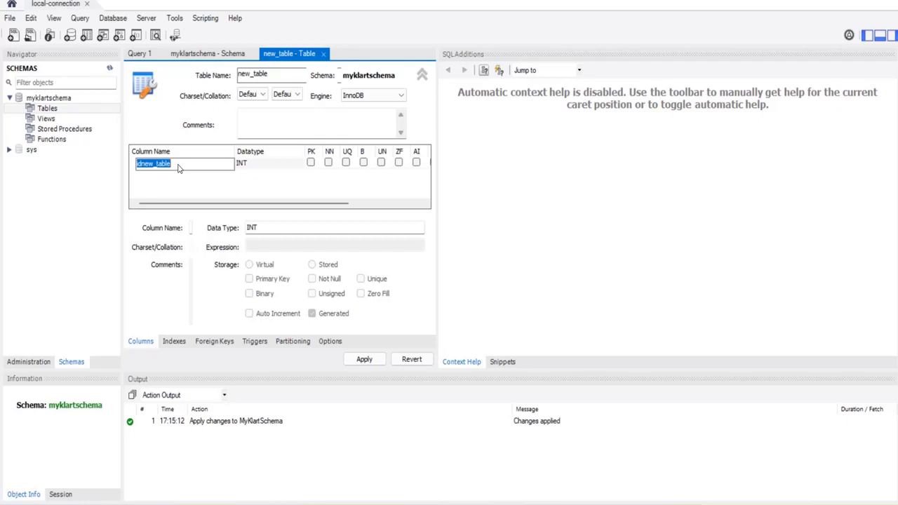
text(Student-NO)
click(284, 228)
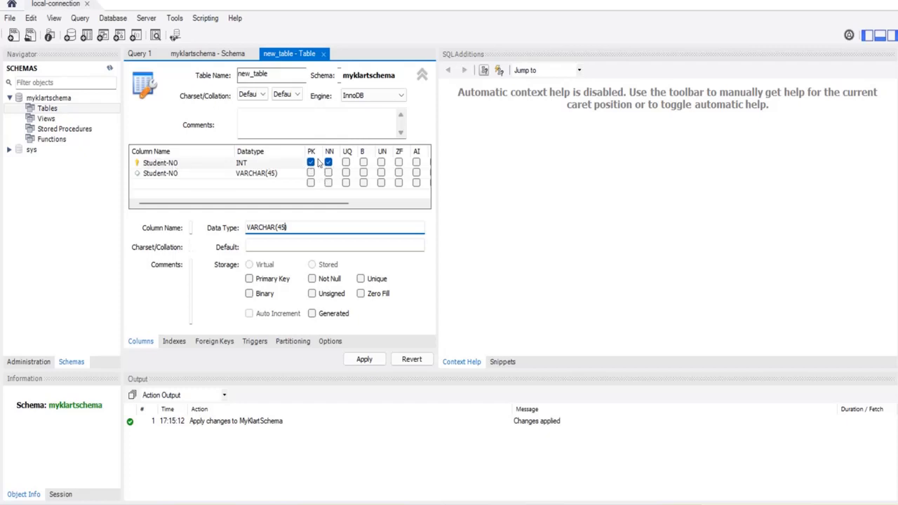
- Rename the second column to StudentName
click(185, 177)
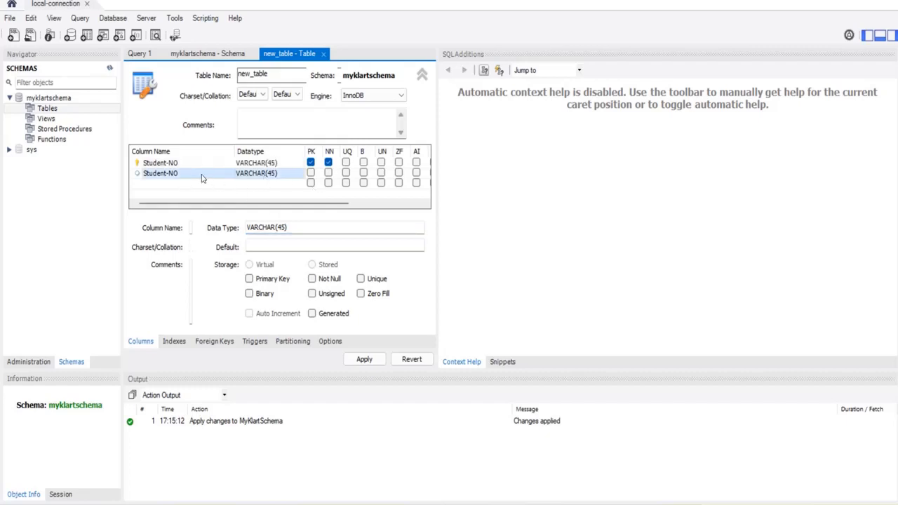
double_click(190, 174)
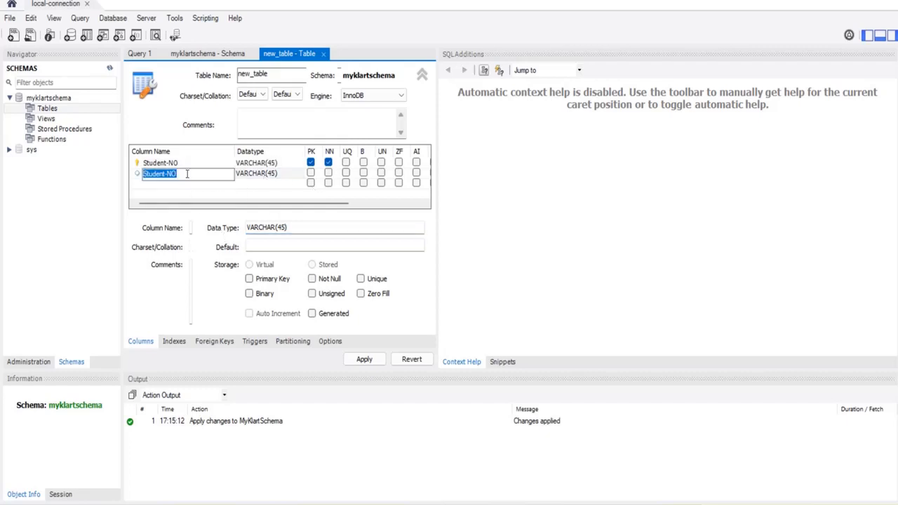
text(StudentName)
click(276, 177)
- Set Student-NO's data type back to INT and make StudentName not null
click(278, 164)
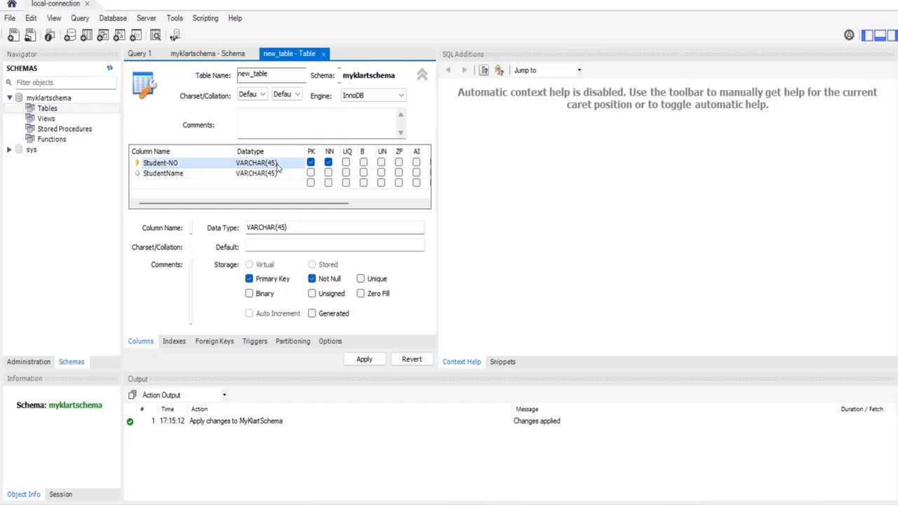
click(290, 228)
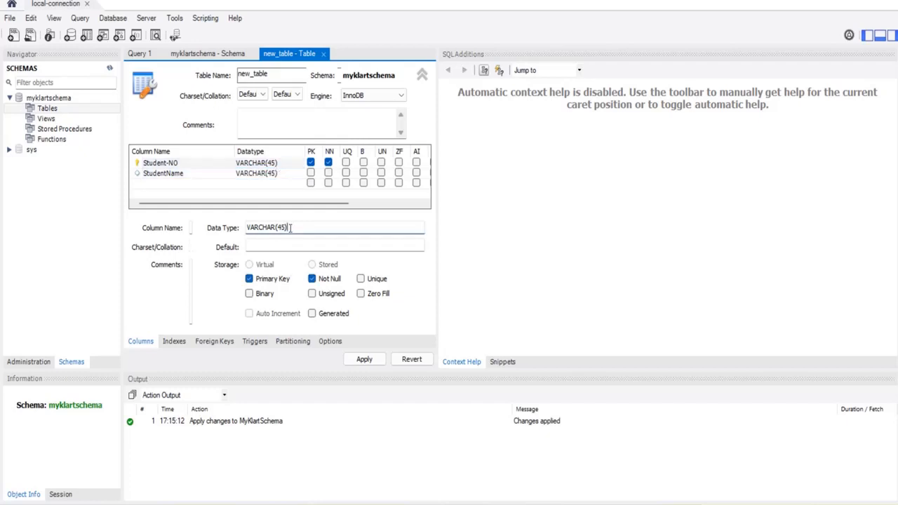
click(291, 165)
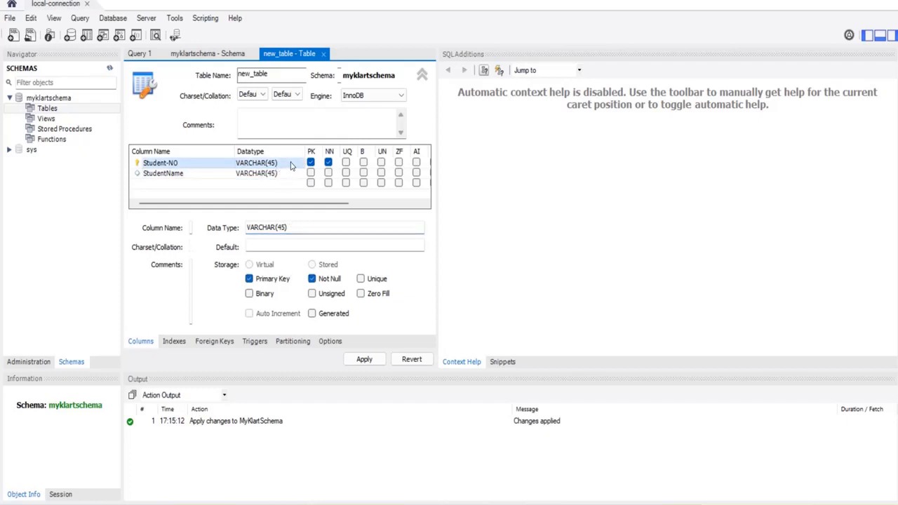
click(300, 165)
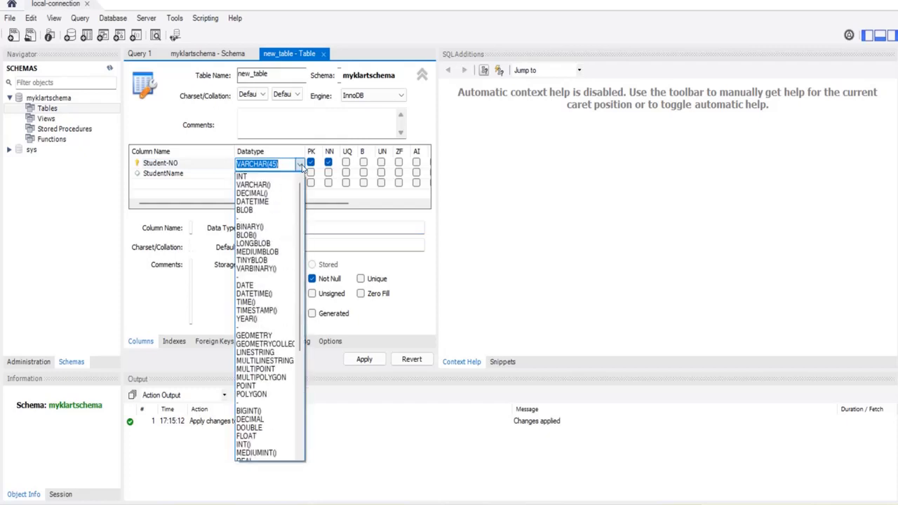
click(277, 177)
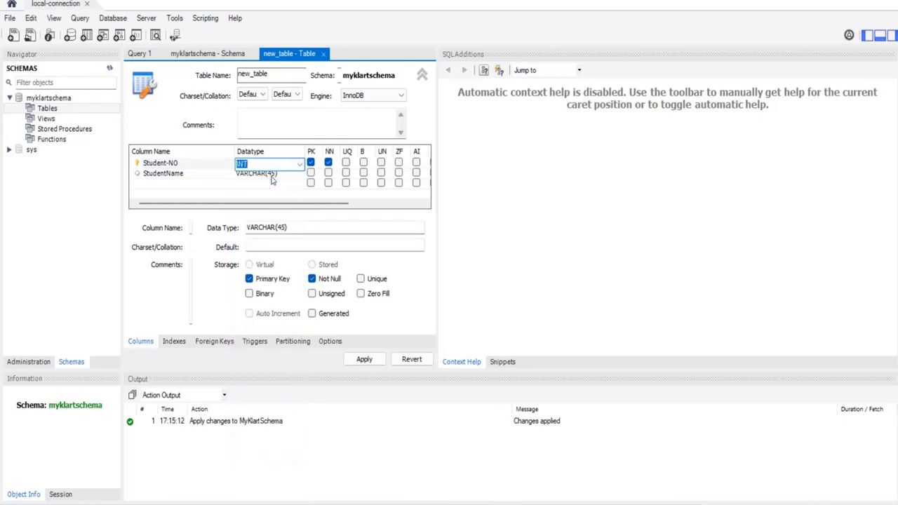
click(197, 176)
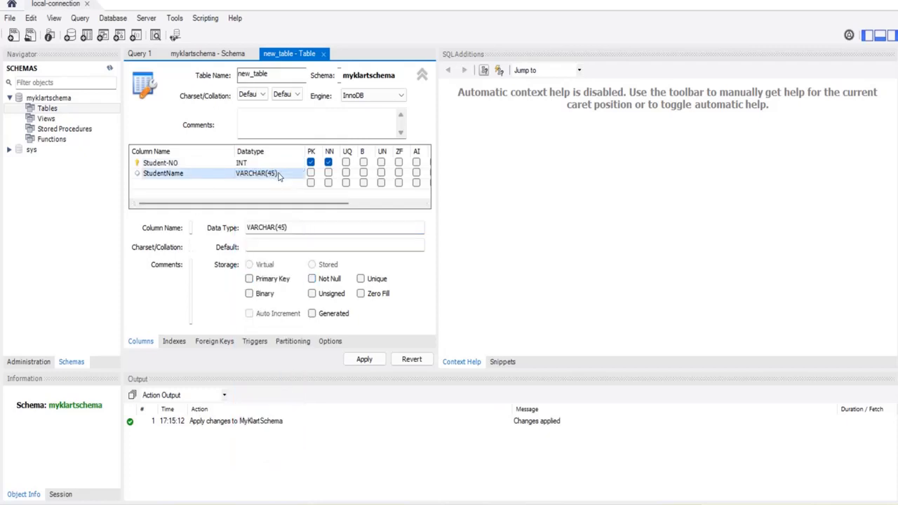
click(328, 173)
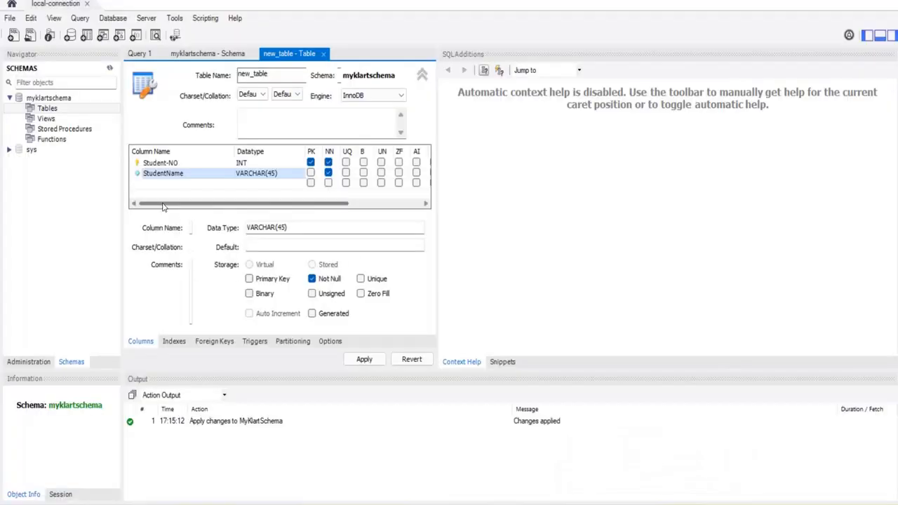
- Add a third column below StudentName, defaulting to new_tablecol VARCHAR(45)
double_click(168, 185)
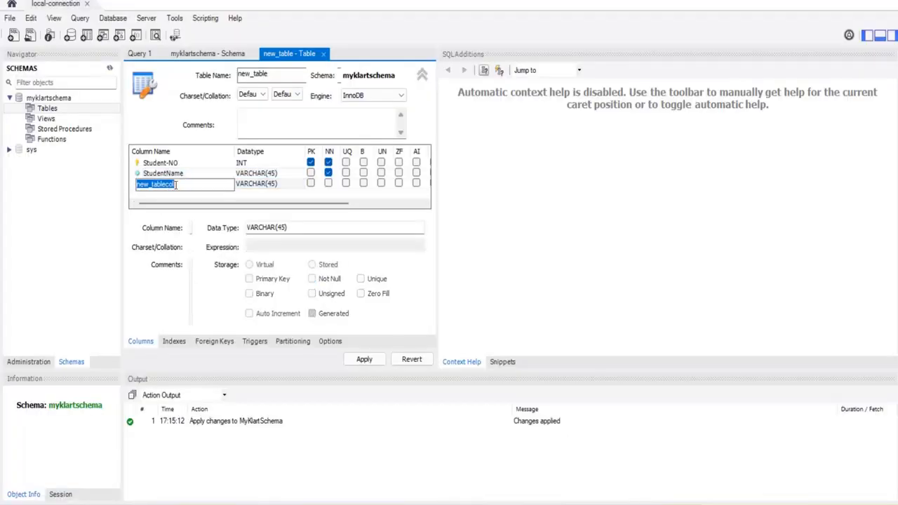
- Name the third column Course and mark it not null
text(Course)
click(291, 185)
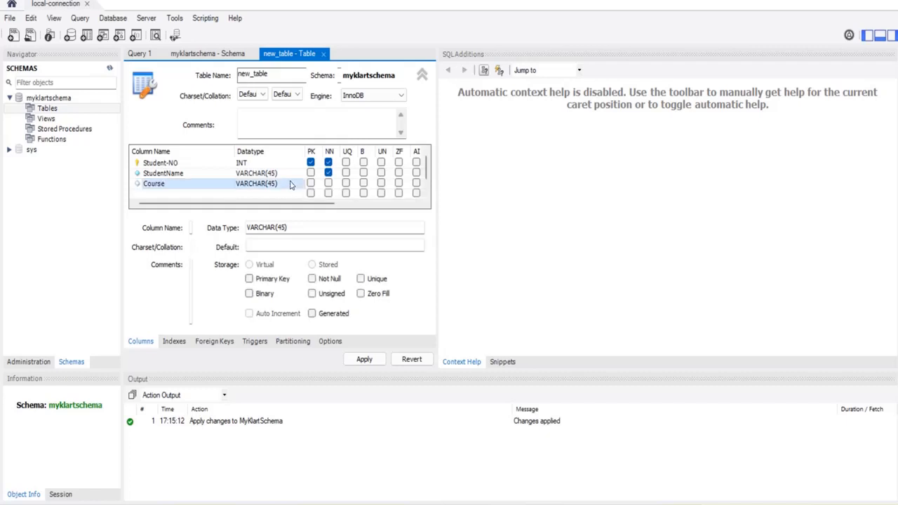
click(328, 183)
- Add a not-null Mobile column of type INT, followed by another blank column
click(163, 194)
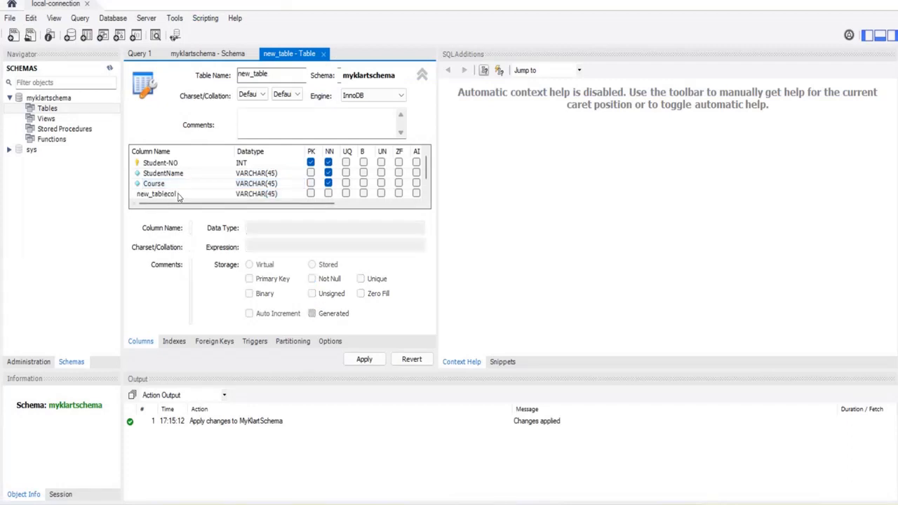
double_click(179, 196)
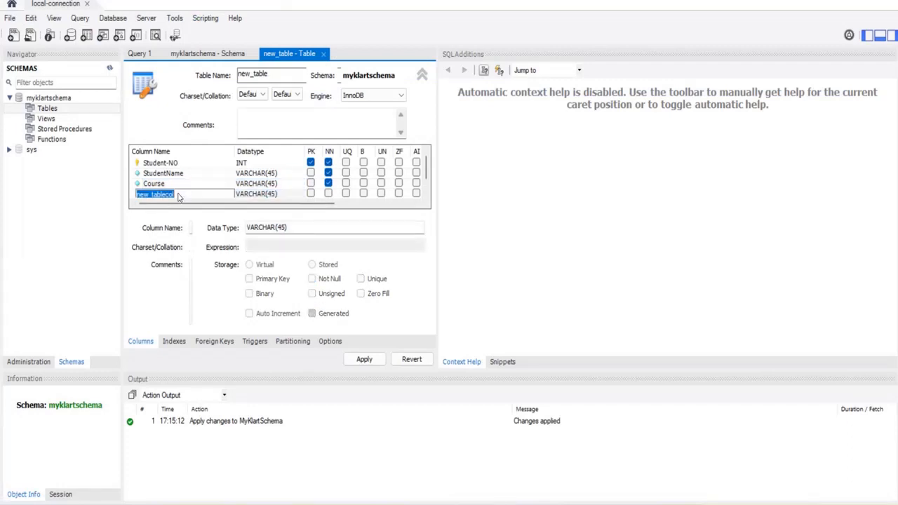
text(Mobile)
click(278, 196)
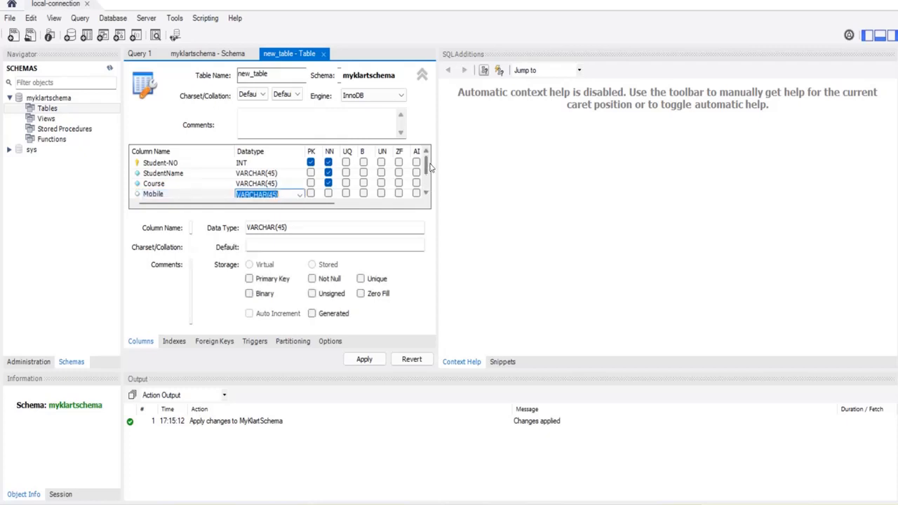
scroll(426, 183, down, 1)
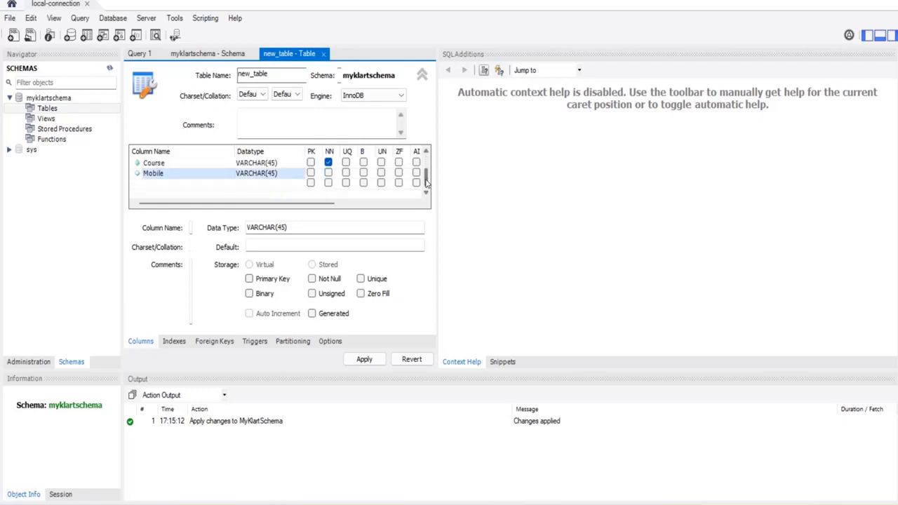
click(294, 174)
click(298, 175)
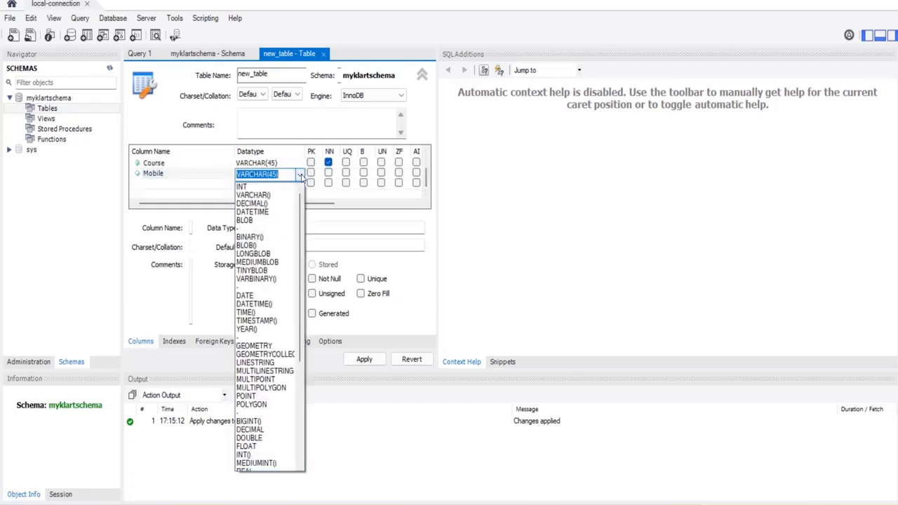
click(243, 188)
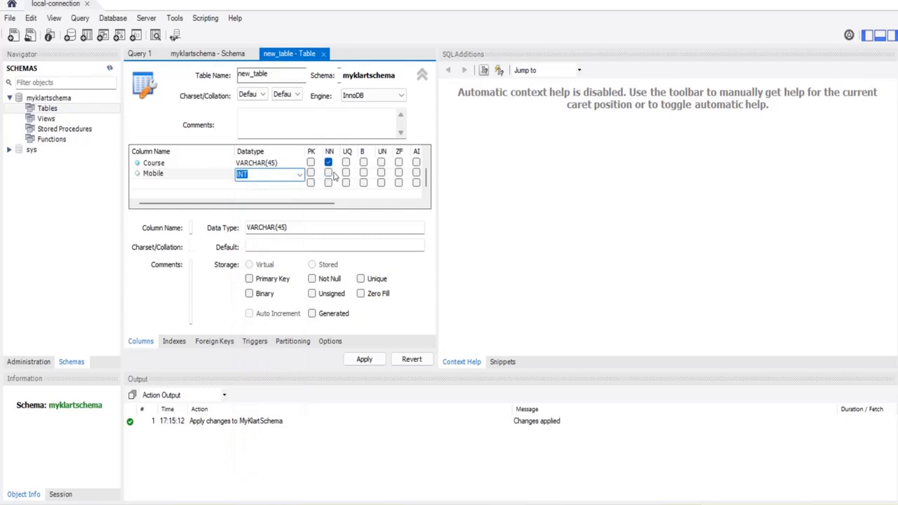
click(329, 173)
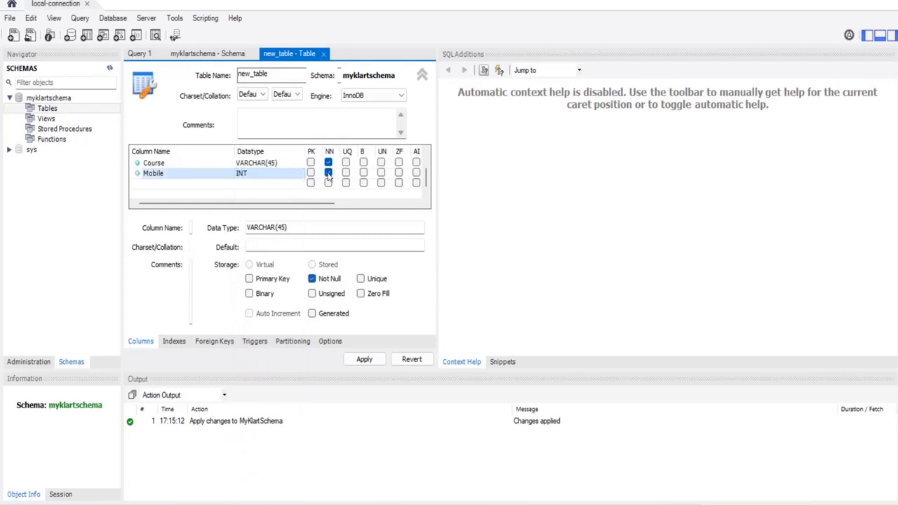
click(166, 183)
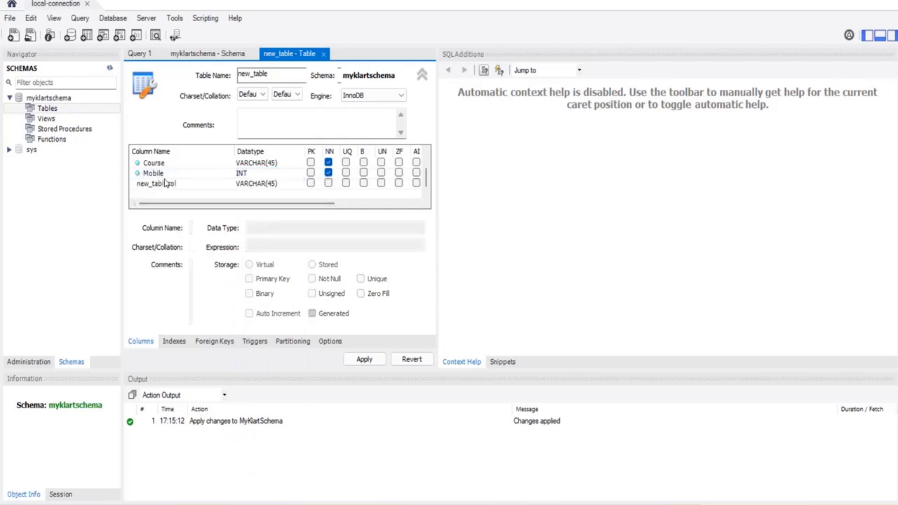
- Rename the new column to Email, keep VARCHAR(45), and mark it not null
click(176, 184)
click(177, 184)
text(Email)
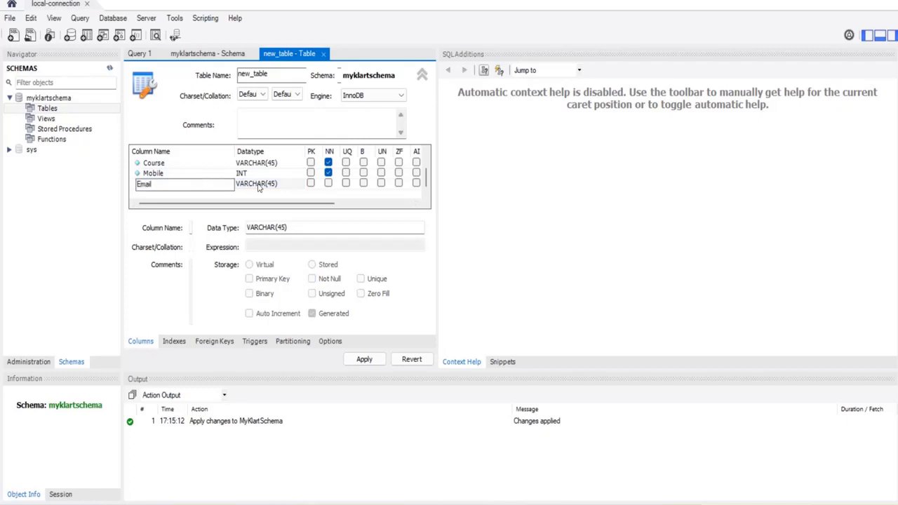
key(Return)
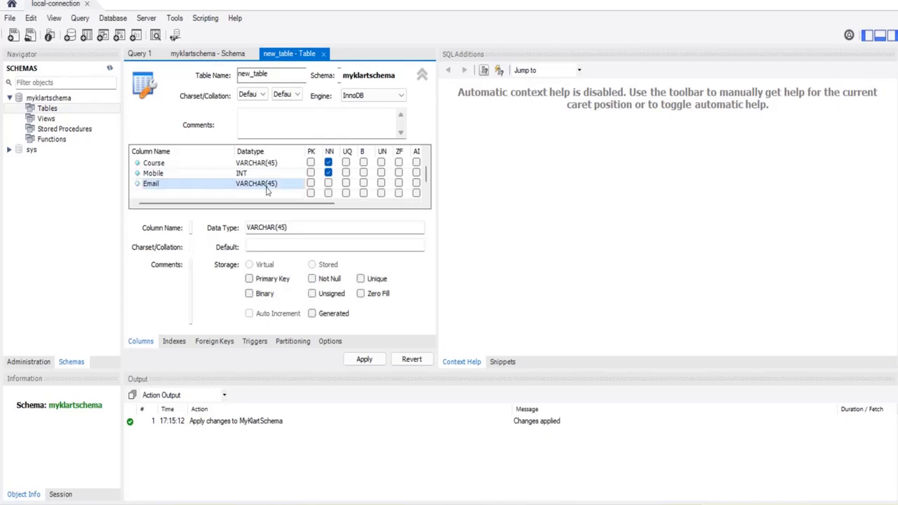
click(296, 184)
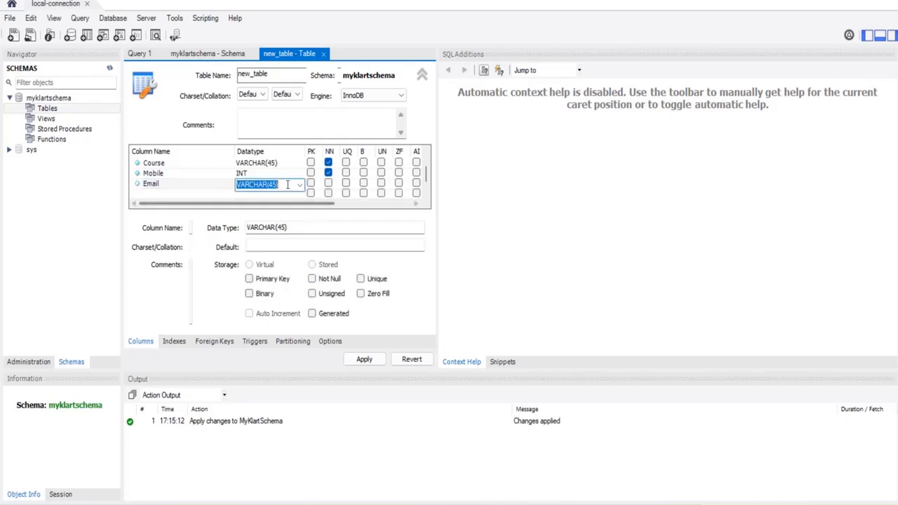
click(299, 184)
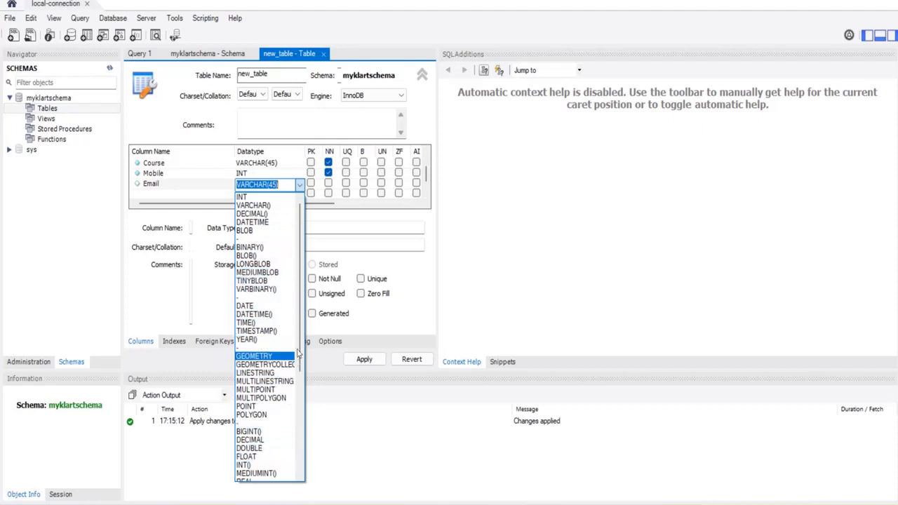
mouse_move(302, 323)
mouse_down()
mouse_move(306, 422)
mouse_move(302, 319)
mouse_up()
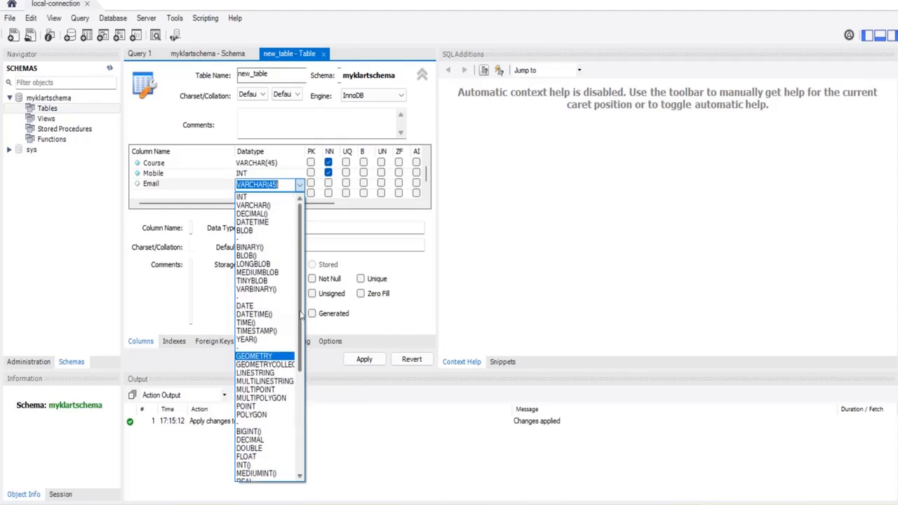
click(328, 185)
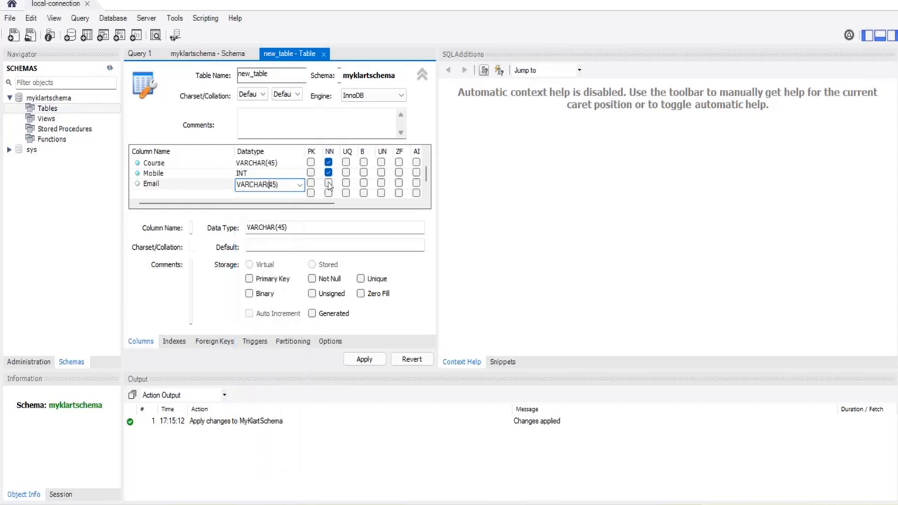
click(328, 184)
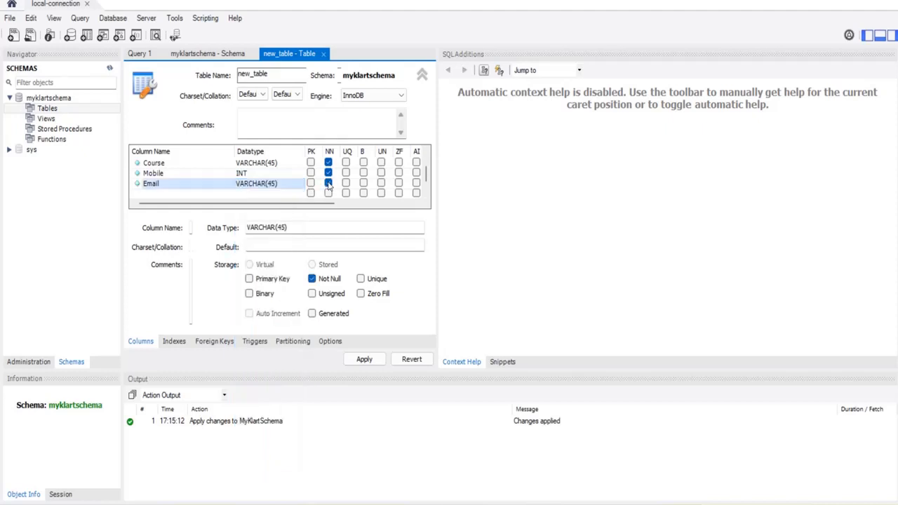
- Add a new column below Email named PassedoutYear
click(160, 198)
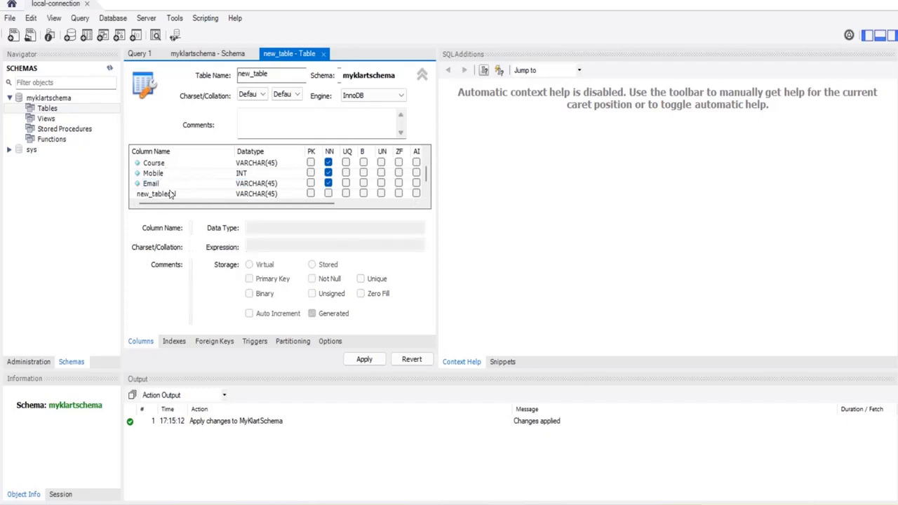
double_click(184, 199)
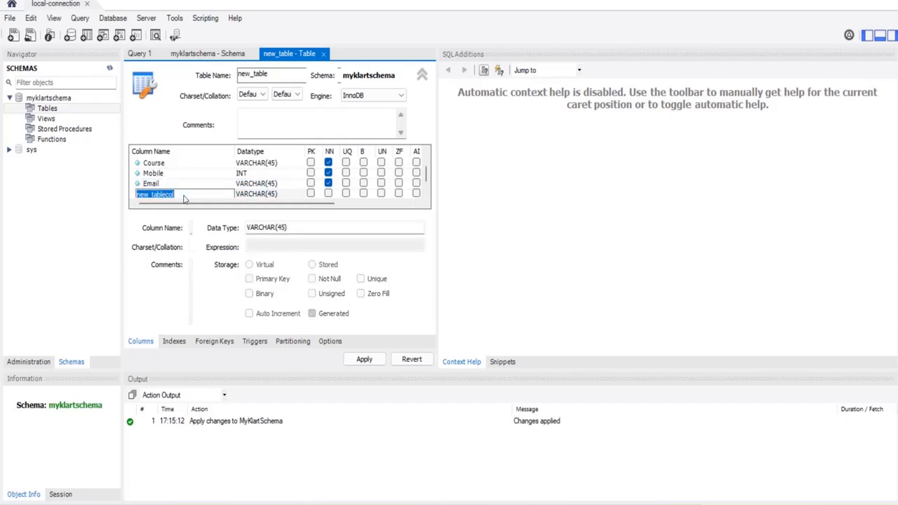
text(PassedoutYear)
click(258, 195)
- Make PassedoutYear not null and type INT after YEAR() is rejected
click(296, 196)
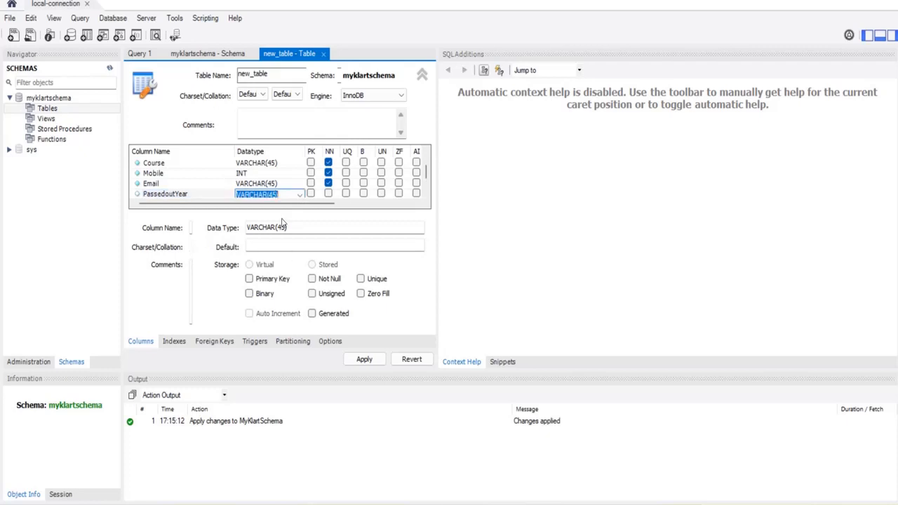
click(299, 196)
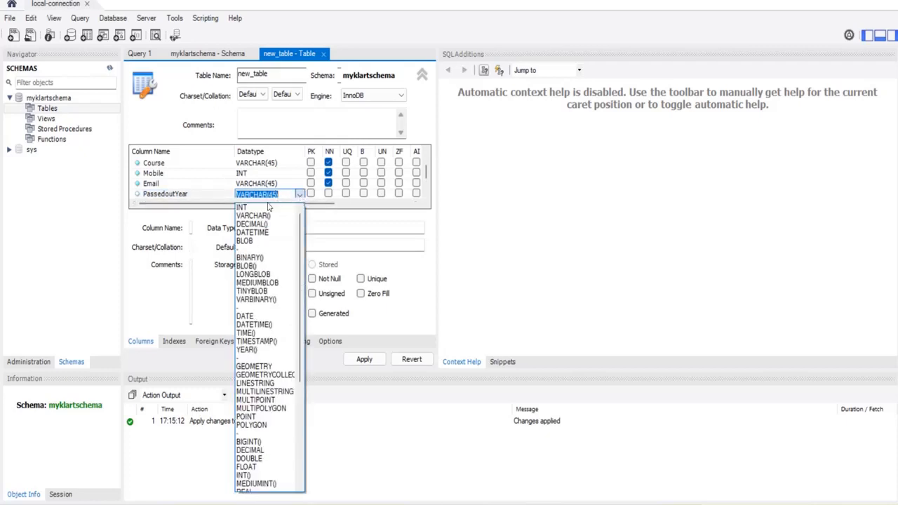
click(263, 350)
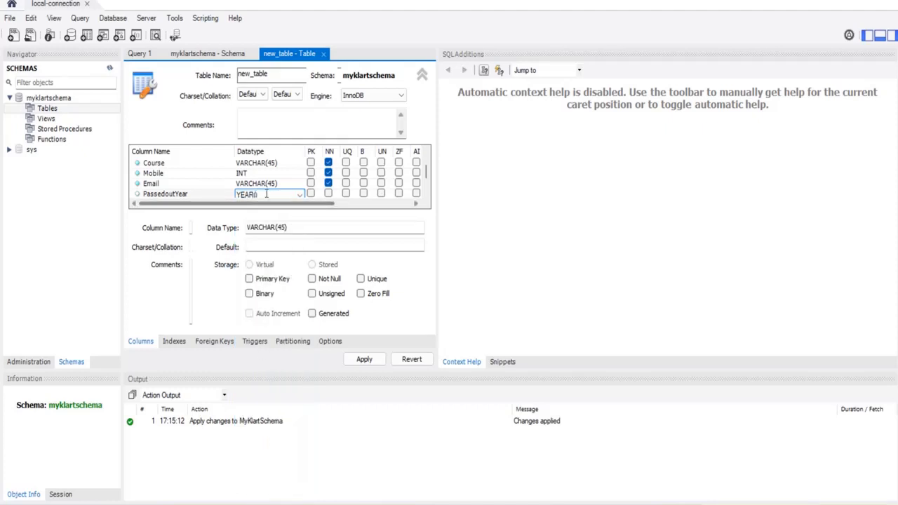
click(329, 195)
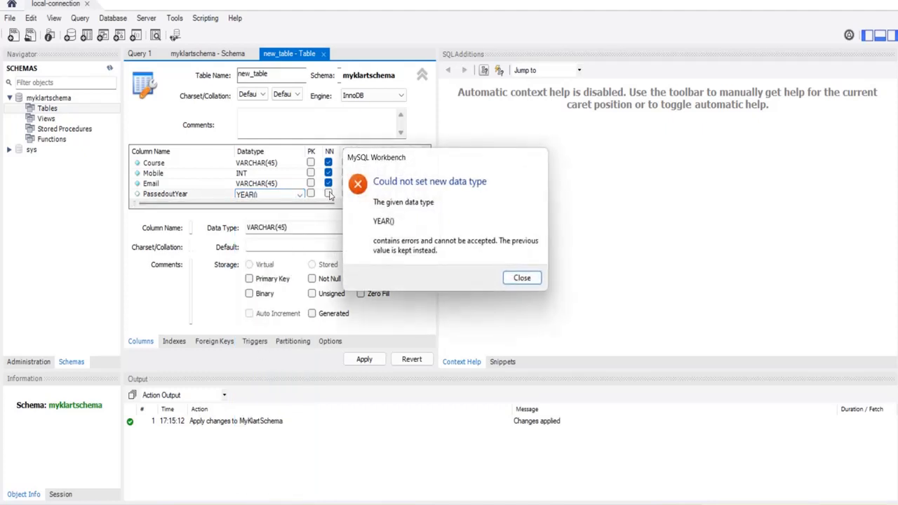
click(523, 278)
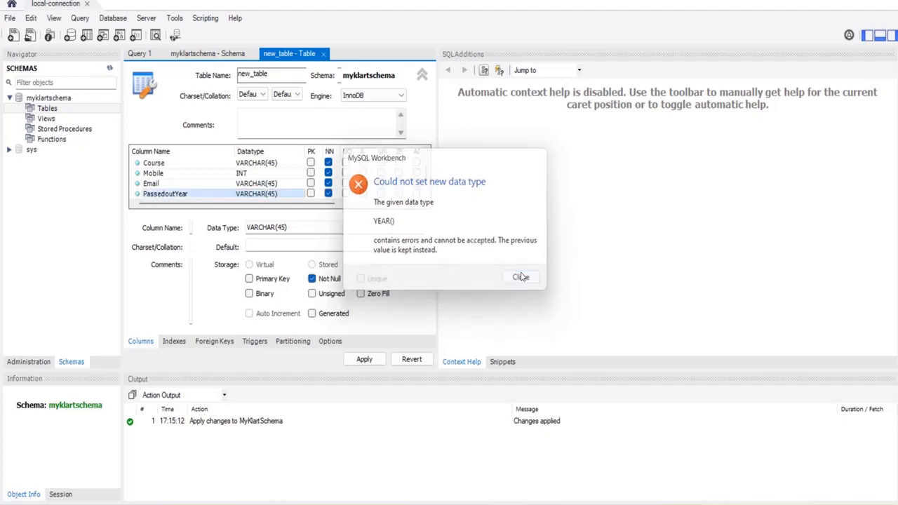
click(289, 194)
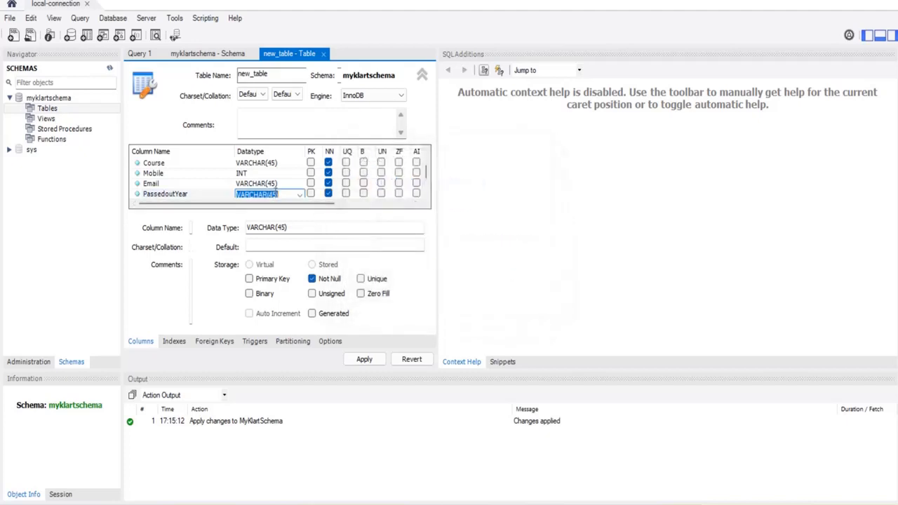
click(299, 195)
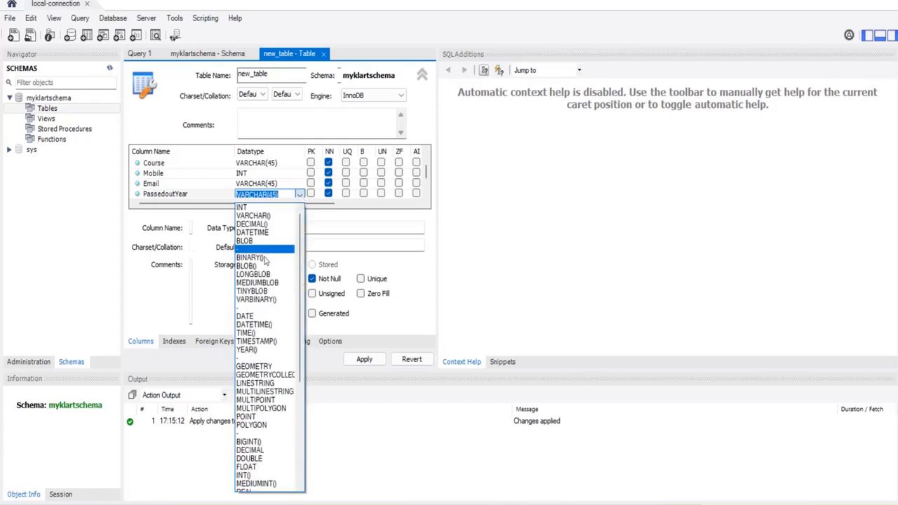
click(258, 211)
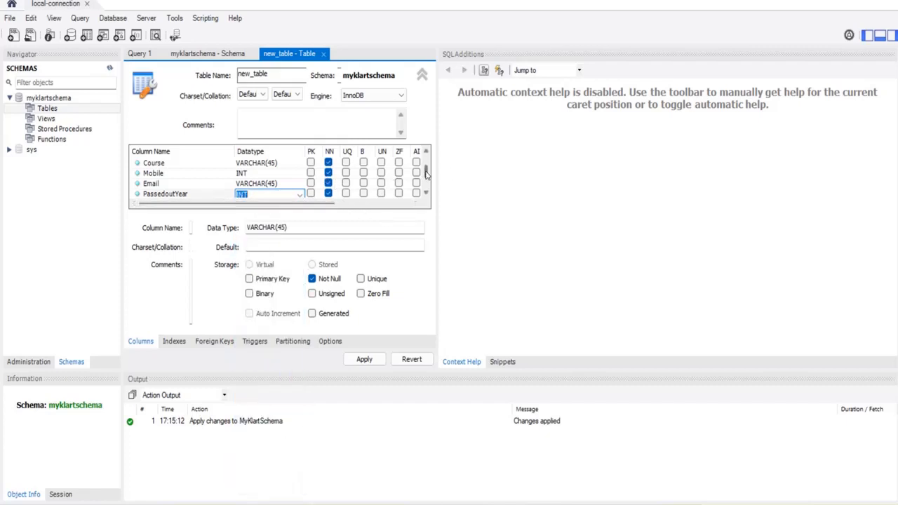
scroll(426, 175, down, 2)
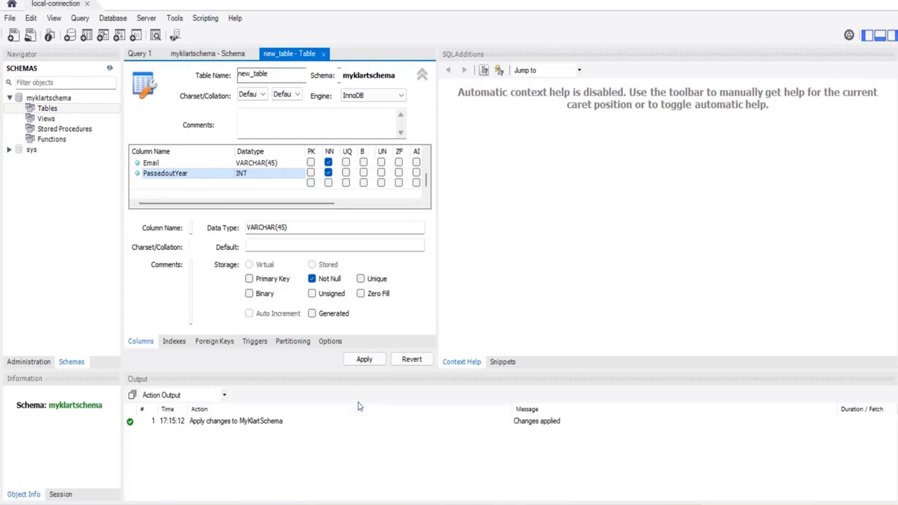
- Rename new_table to StudentTable and apply it, accepting the lowercase name notice
click(364, 360)
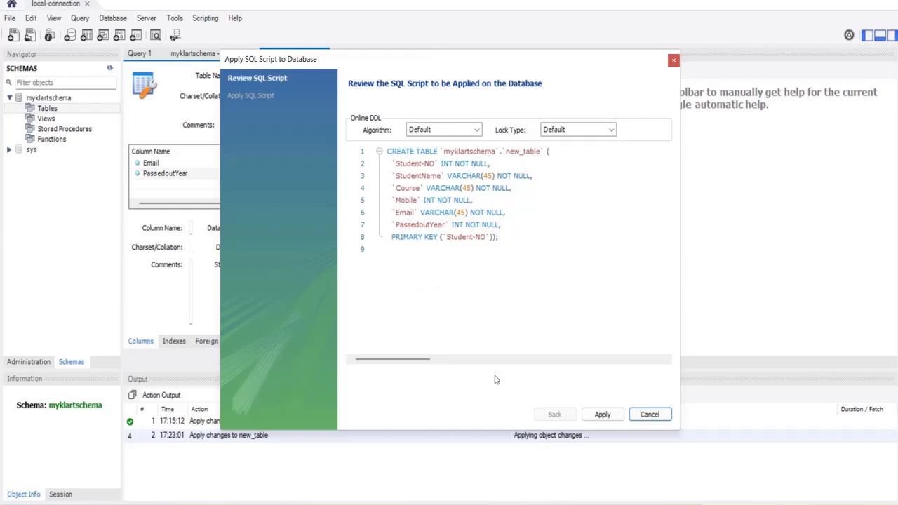
click(650, 414)
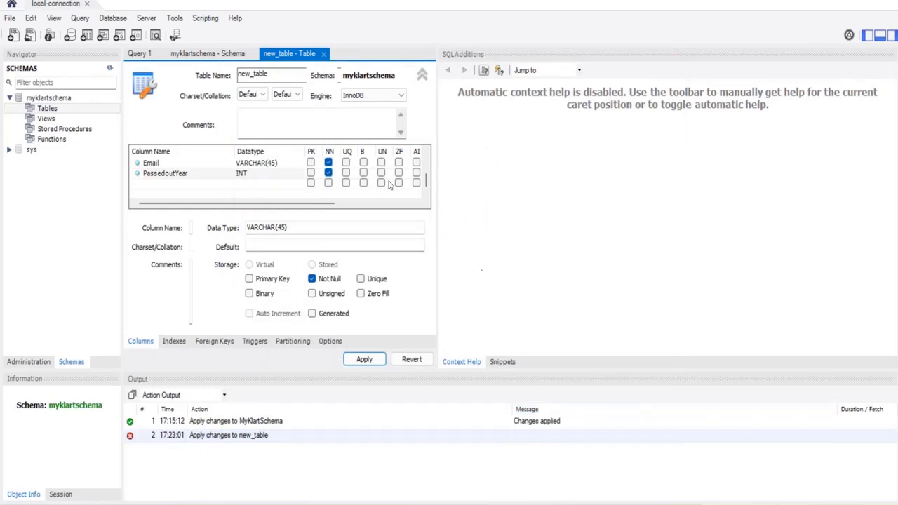
drag(277, 76, 225, 71)
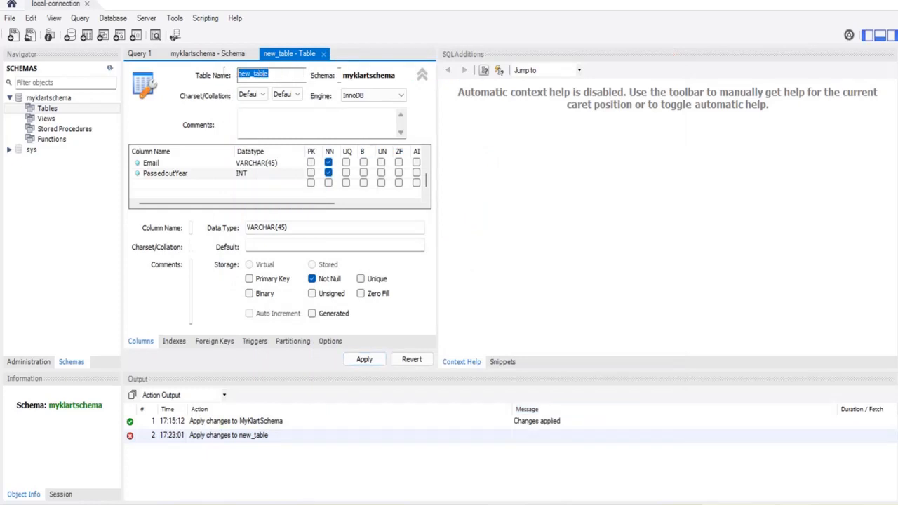
text(StudentTable)
click(359, 360)
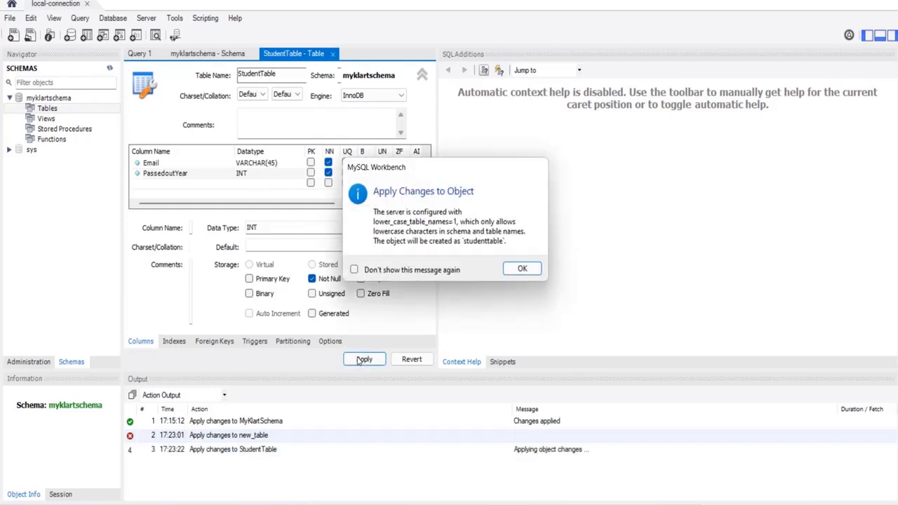
click(522, 269)
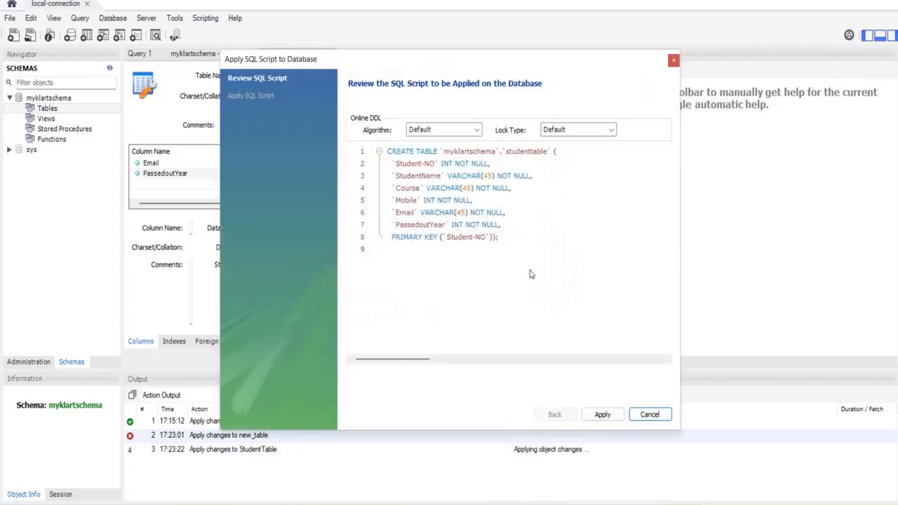
- Select the whole CREATE TABLE `myklartschema`.`studenttable` script in the review dialog
double_click(470, 152)
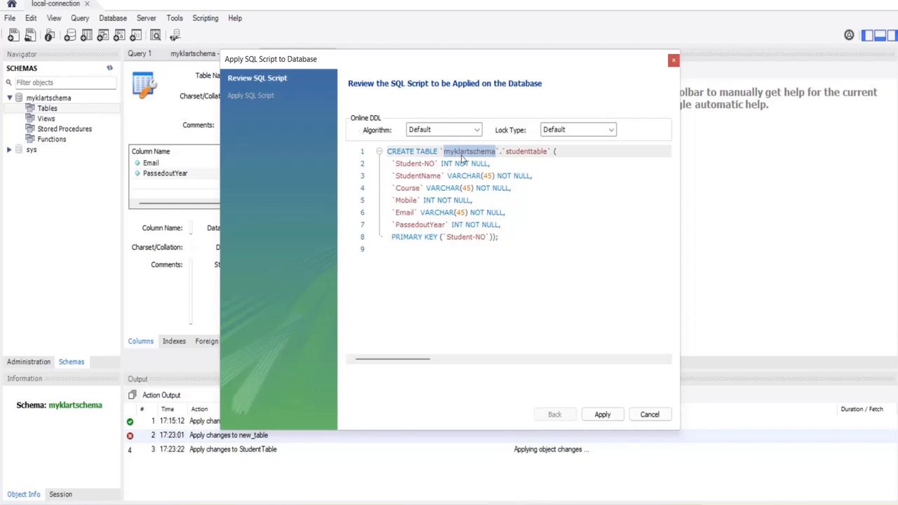
double_click(535, 151)
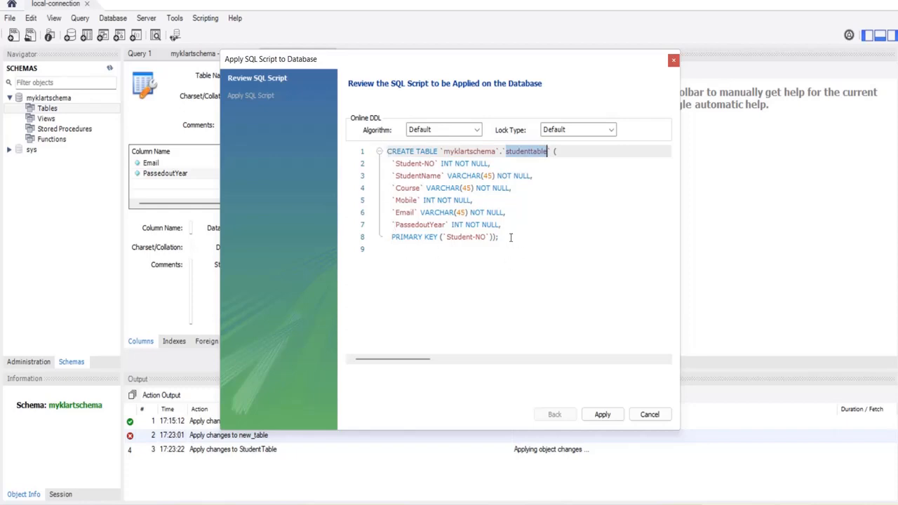
drag(512, 238, 386, 151)
key(ctrl+c)
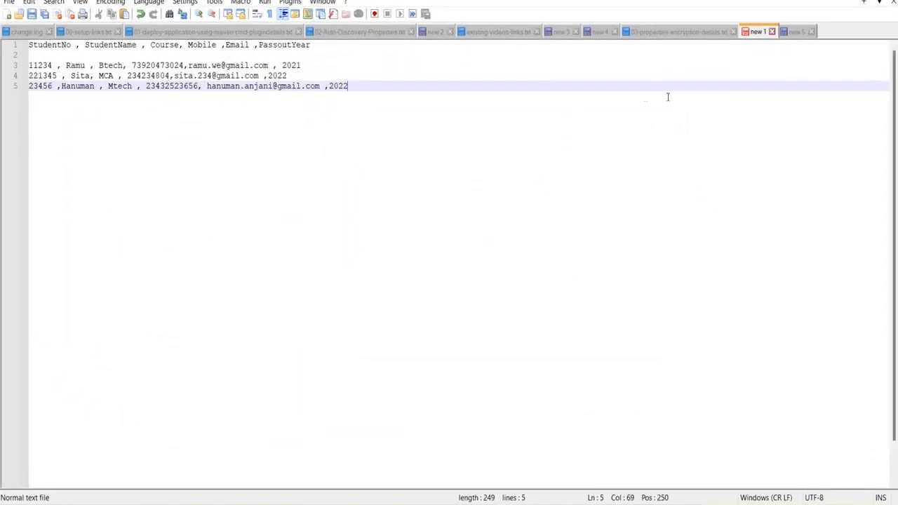
- Paste the studenttable CREATE TABLE script into new 5 below the CREATE SCHEMA line
click(796, 33)
key(Return)
key(Return)
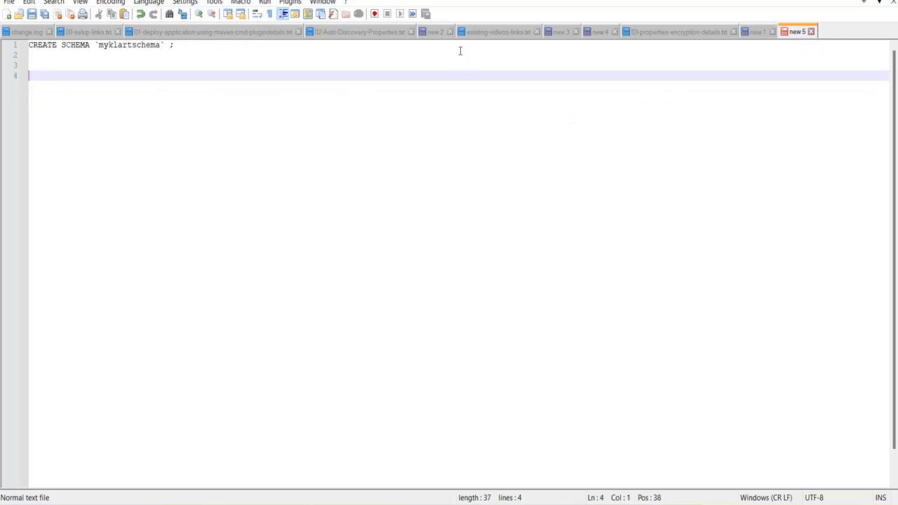
key(ctrl+v)
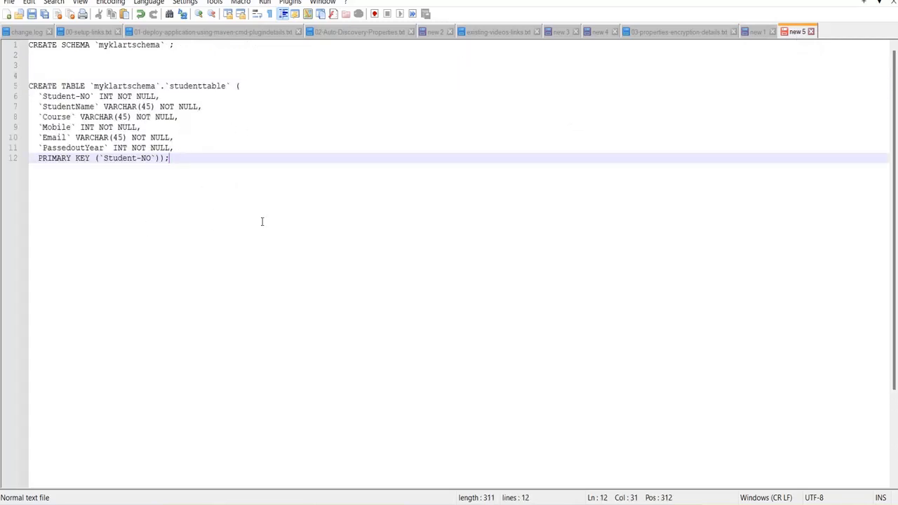
mouse_move(670, 504)
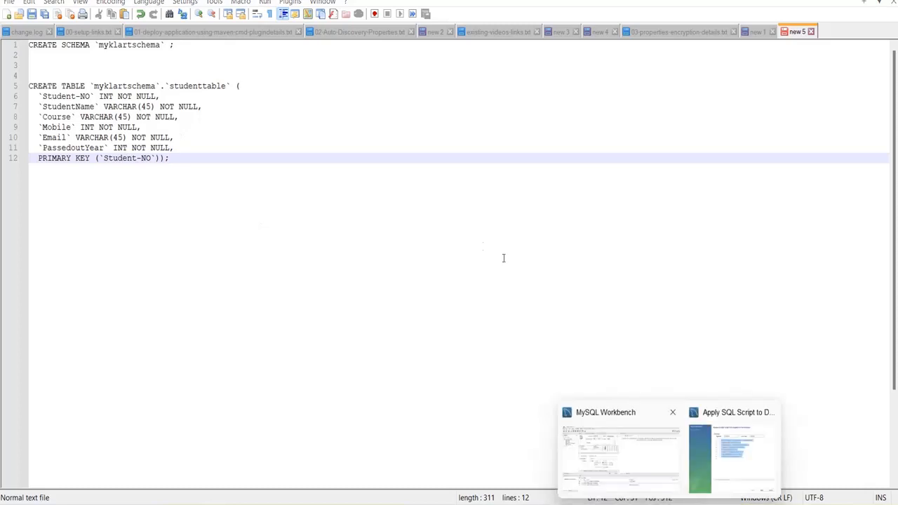
click(733, 442)
click(556, 288)
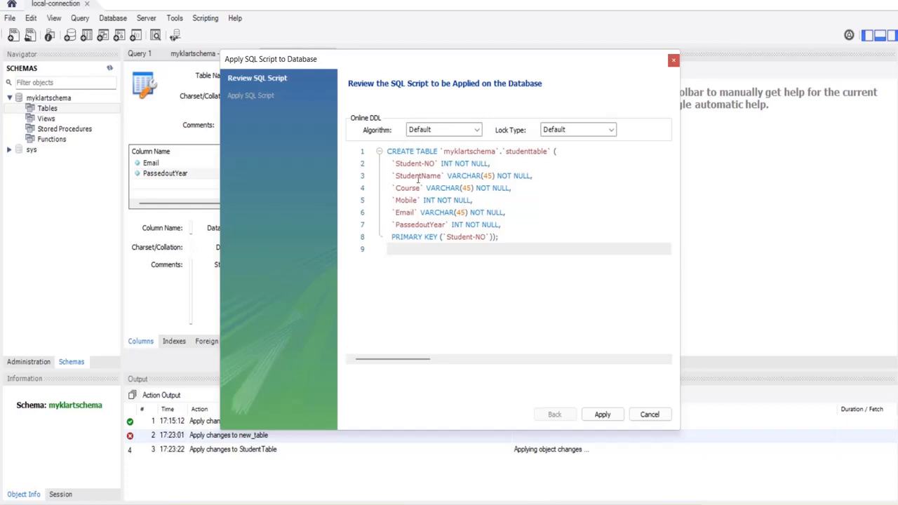
- Apply the CREATE TABLE script, then expand Tables > studenttable > Columns in the Navigator
click(595, 414)
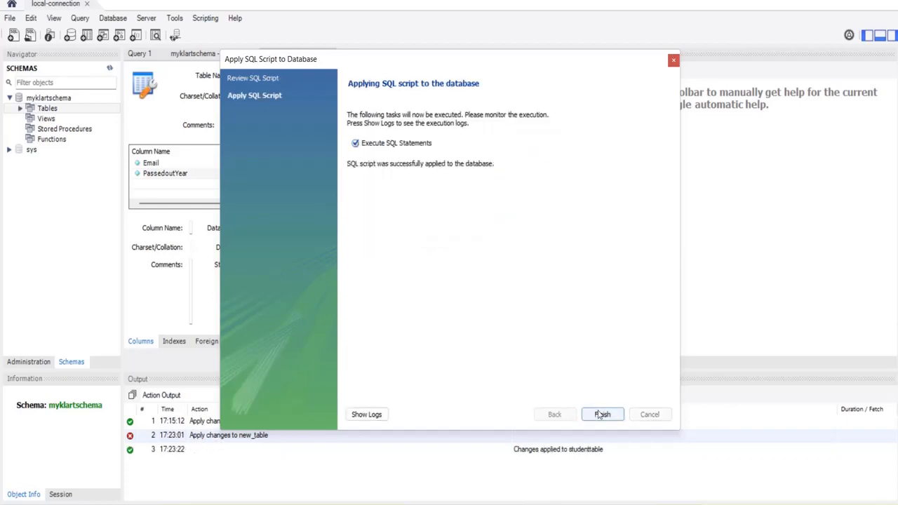
click(601, 415)
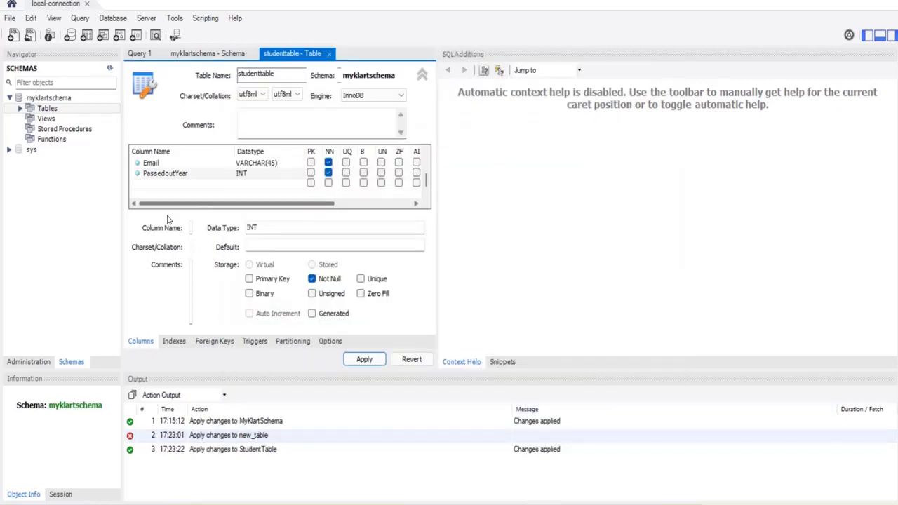
click(20, 110)
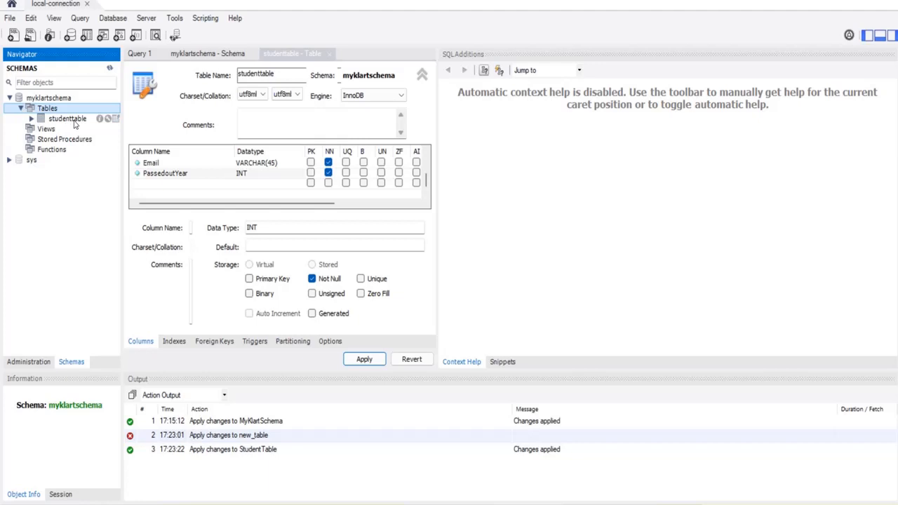
click(31, 120)
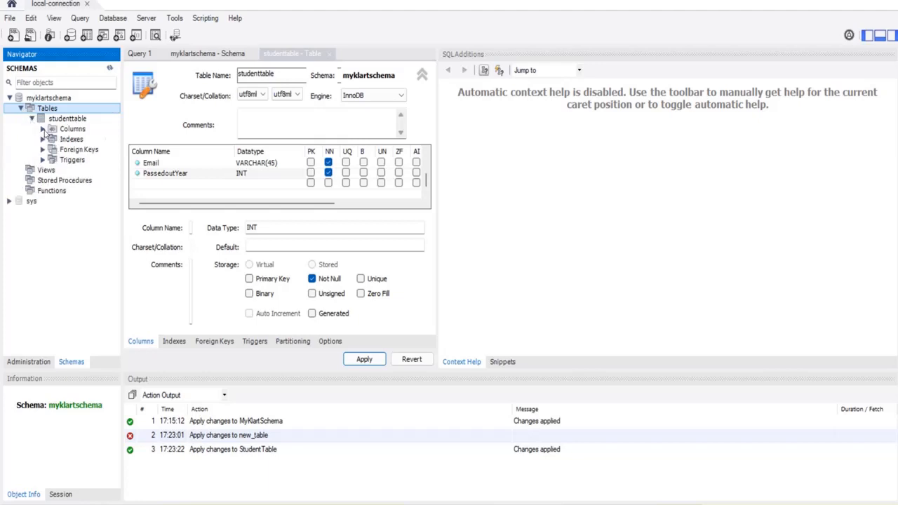
click(42, 129)
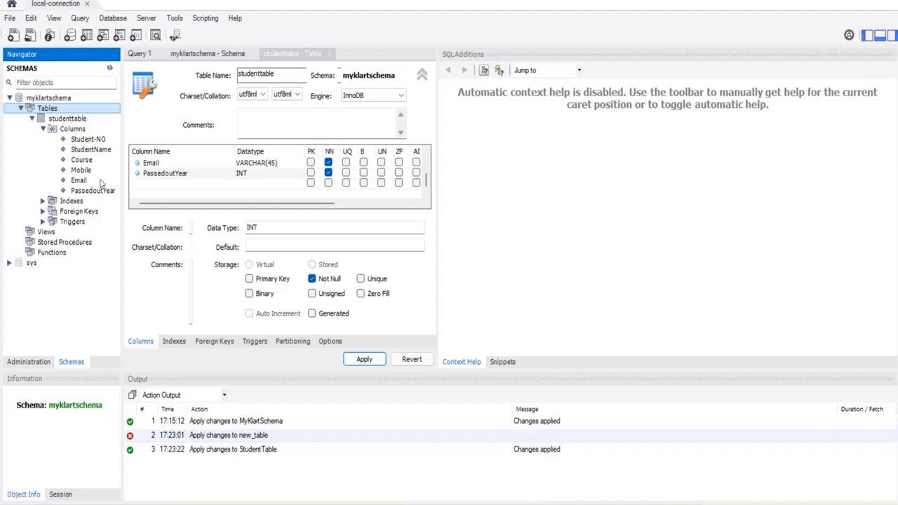
click(70, 119)
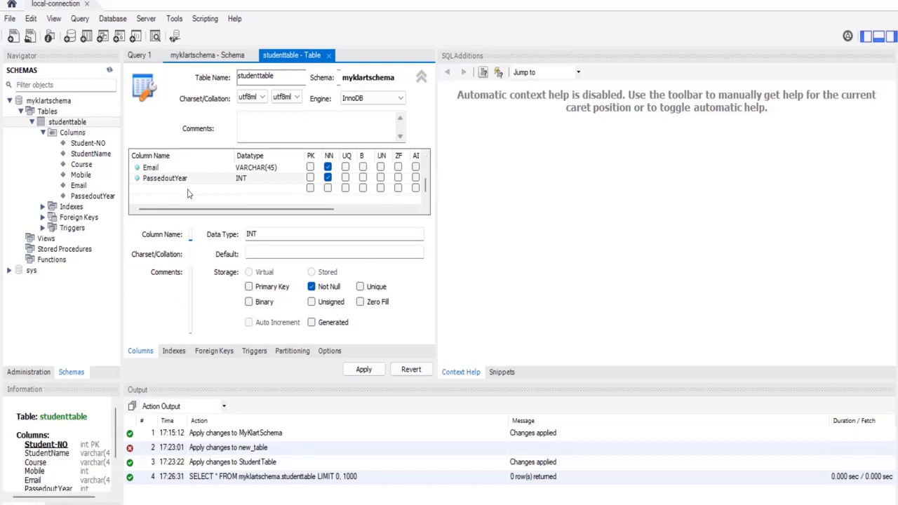
click(513, 504)
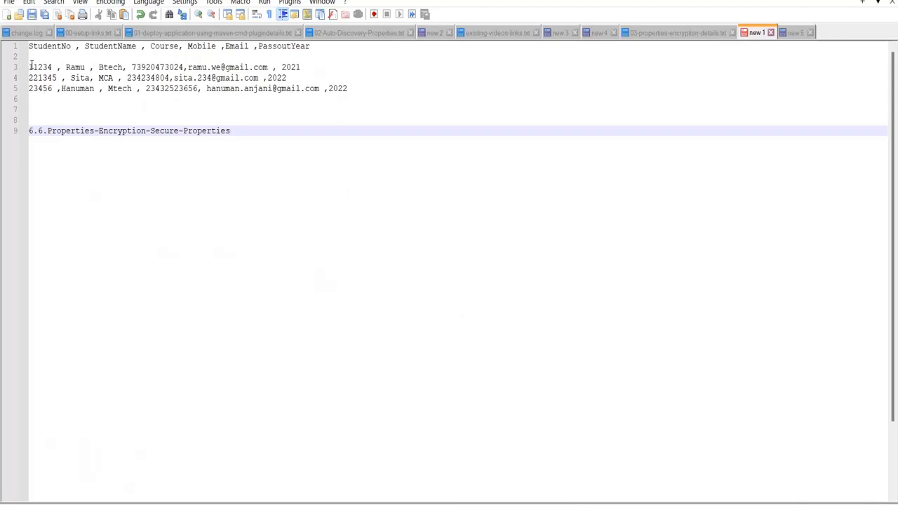
drag(29, 66, 363, 85)
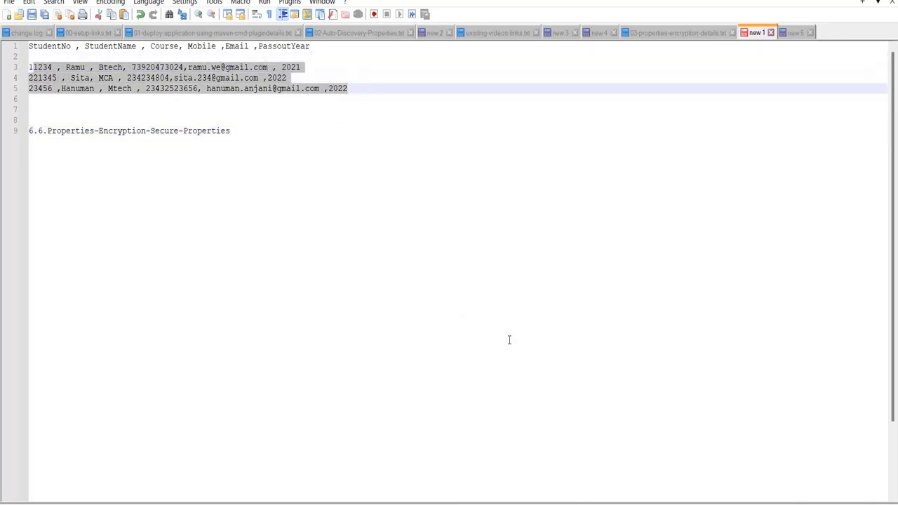
click(523, 504)
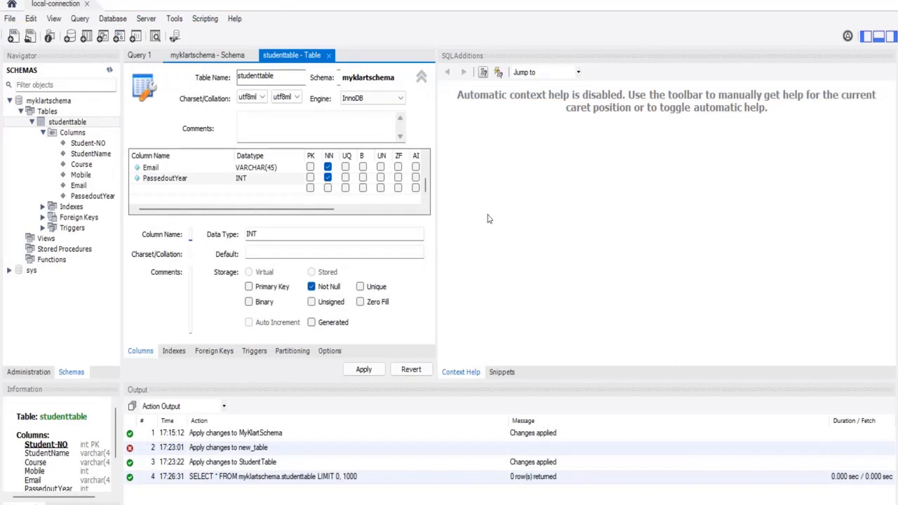
click(72, 124)
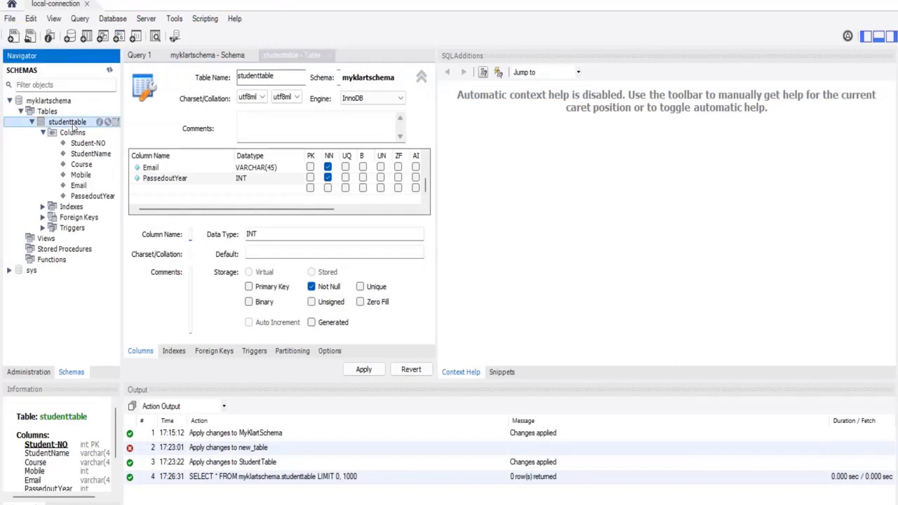
- Run Select Rows - Limit 1000 on studenttable and select the generated SELECT statement
right_click(73, 126)
click(92, 132)
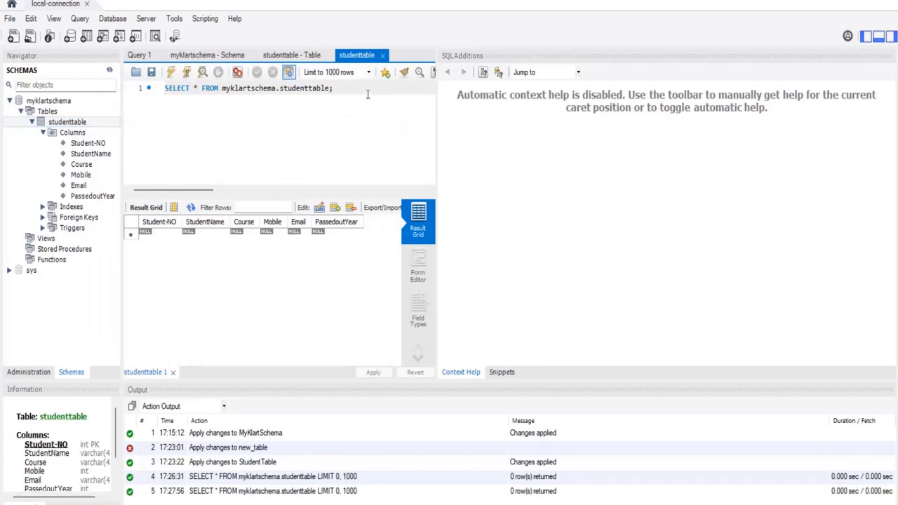
drag(355, 93, 164, 90)
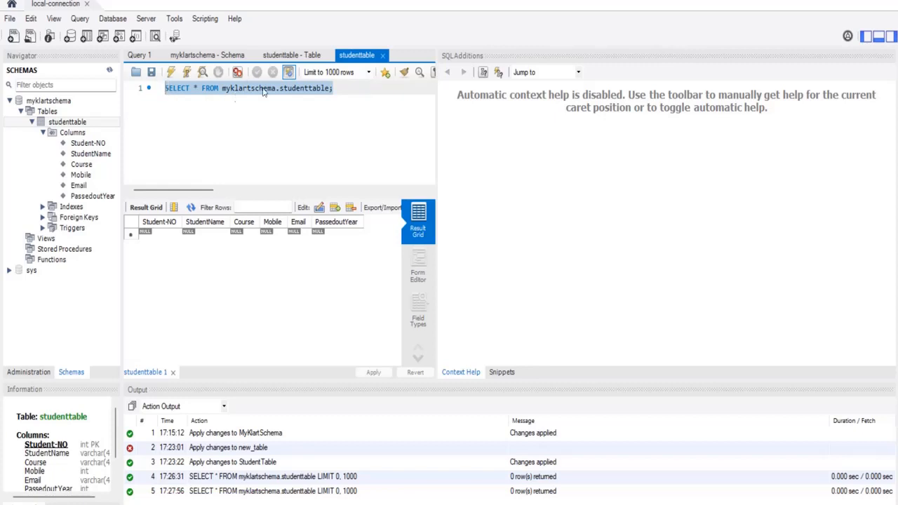
click(345, 91)
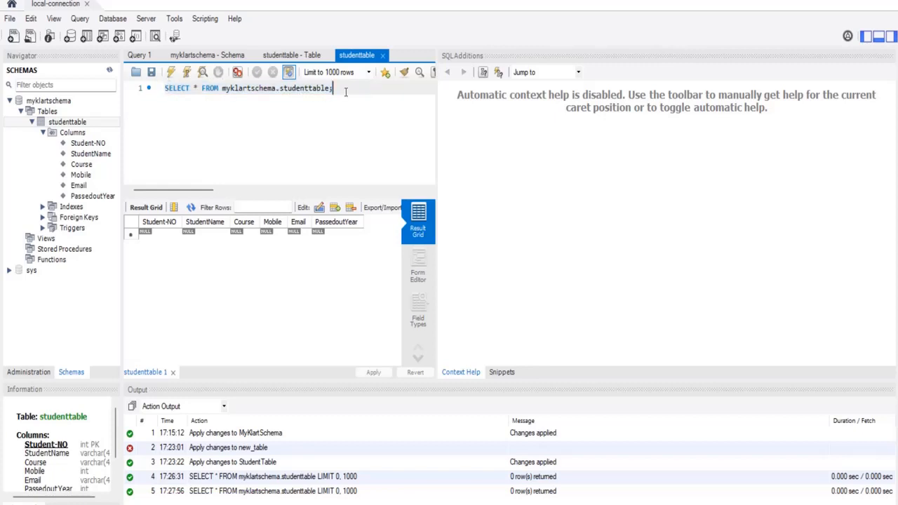
drag(345, 91, 158, 86)
key(ctrl+c)
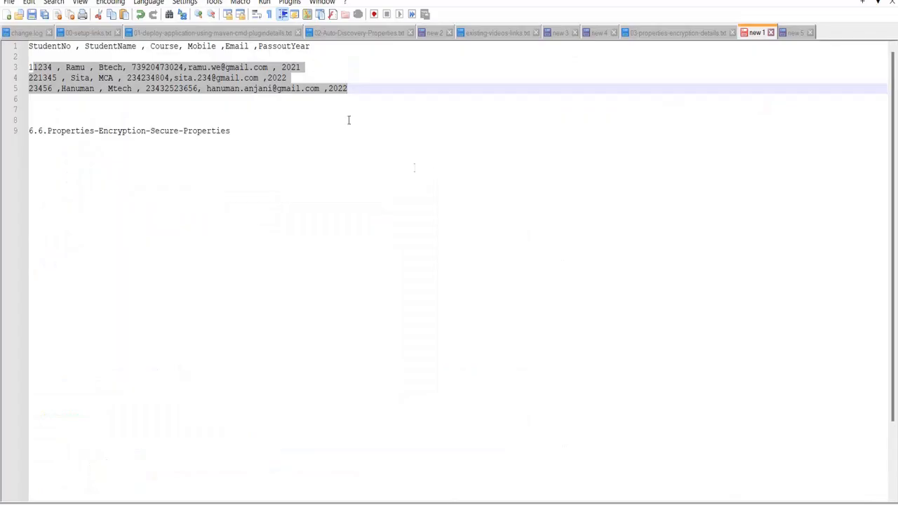
- Paste SELECT * FROM myklartschema.studenttable into new 5 below CREATE TABLE, spaced with blank lines
click(795, 33)
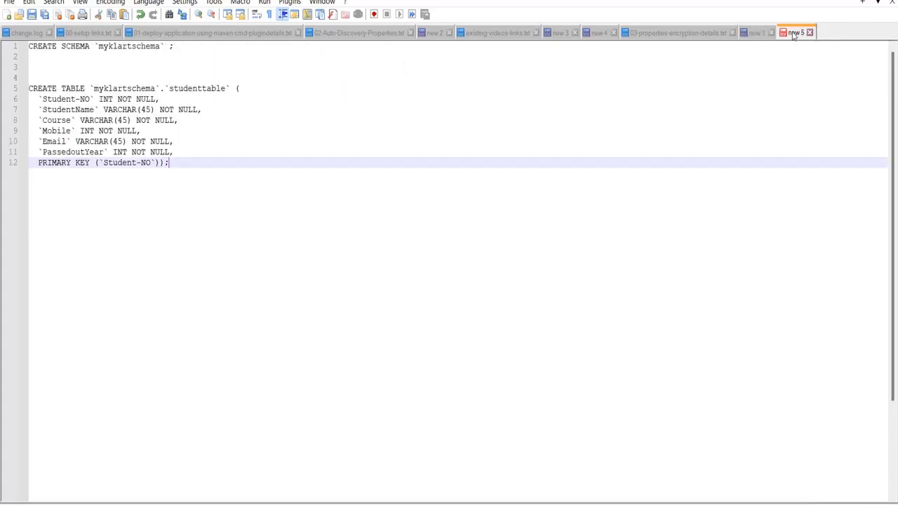
key(Return)
key(Return)
key(ctrl+v)
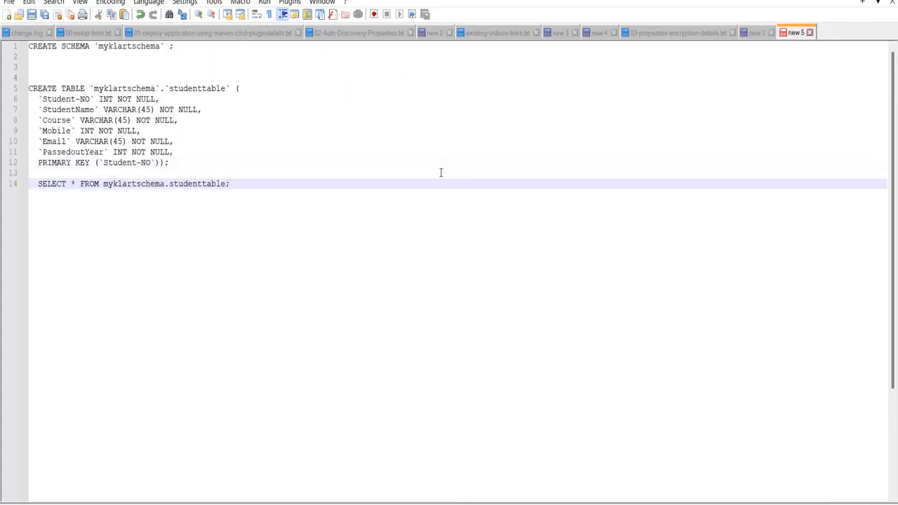
click(217, 158)
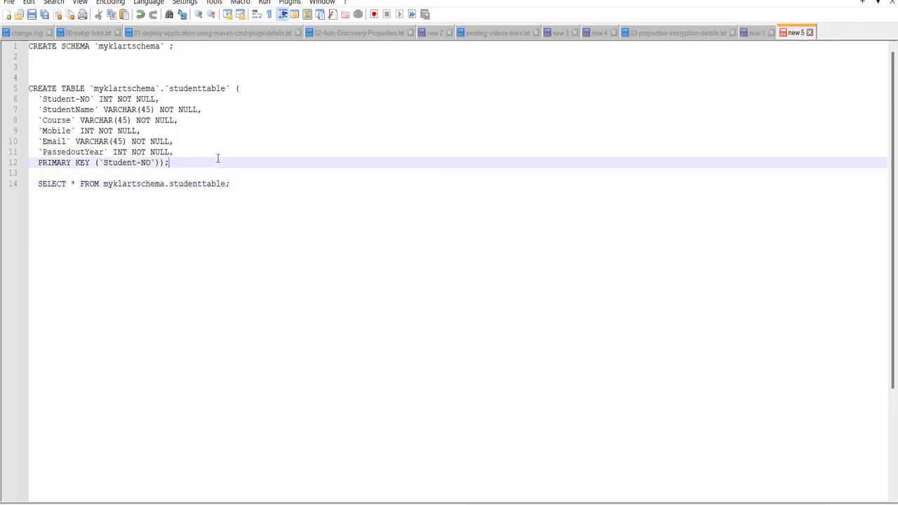
key(Return)
key(Return)
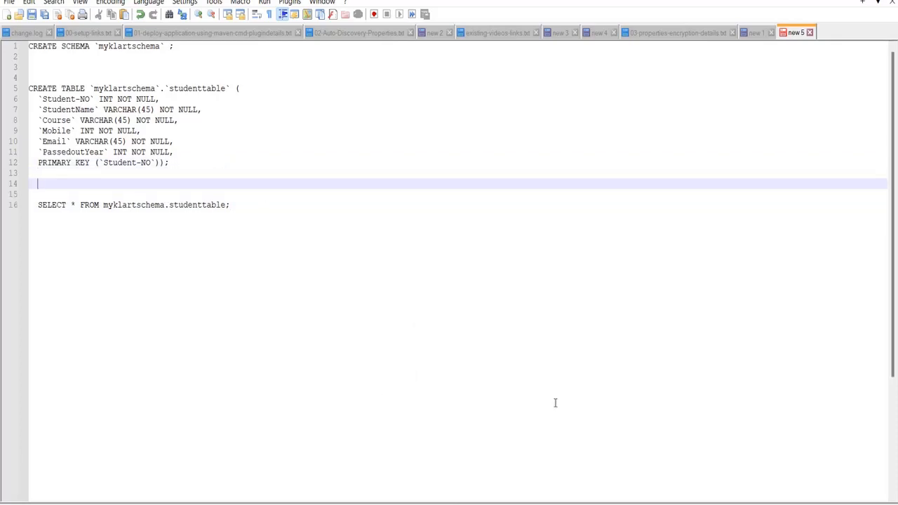
click(635, 457)
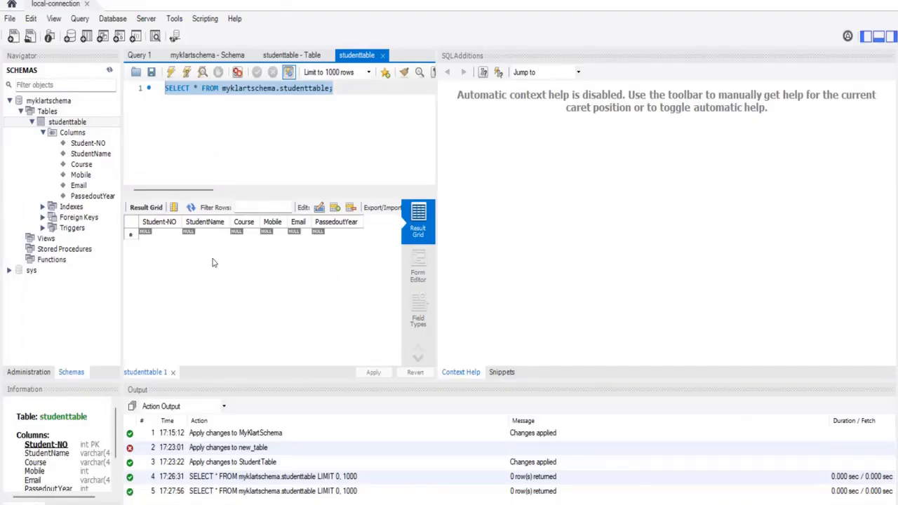
- Fill in the first student row with a student number, name, course Btech, mobile, email and year 2021
click(170, 236)
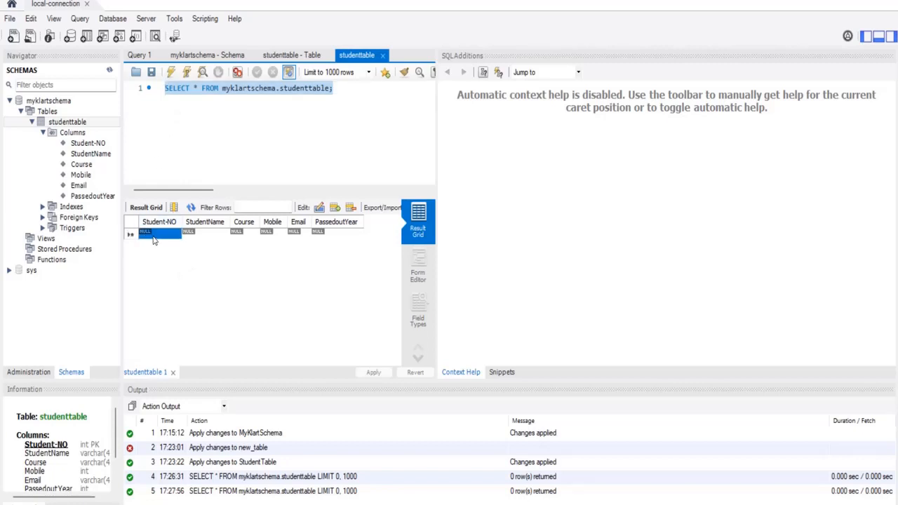
double_click(154, 238)
text(12345)
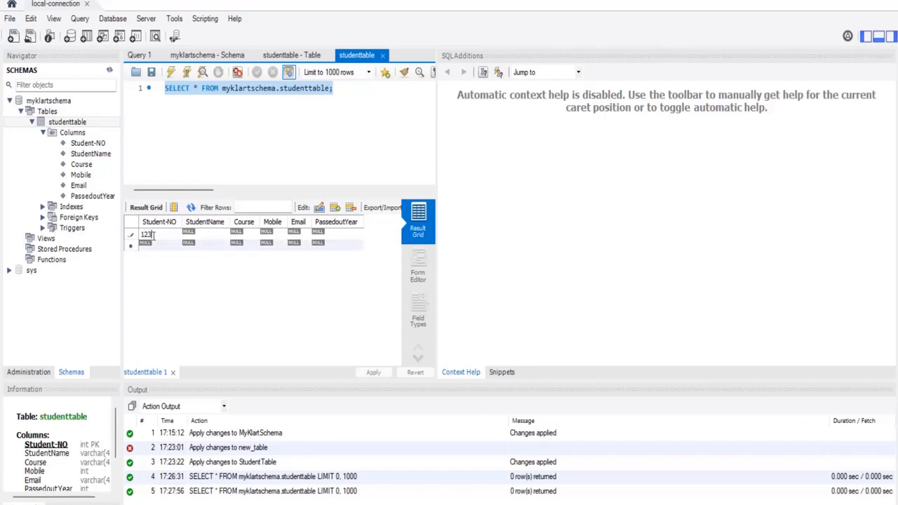
double_click(217, 234)
text(Ramu)
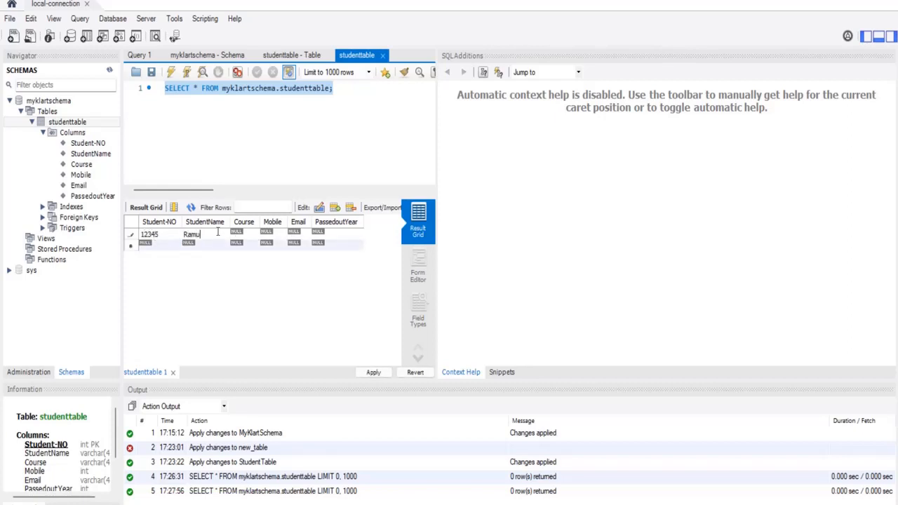
double_click(247, 234)
text(Btech)
double_click(270, 236)
text(5038935)
double_click(299, 237)
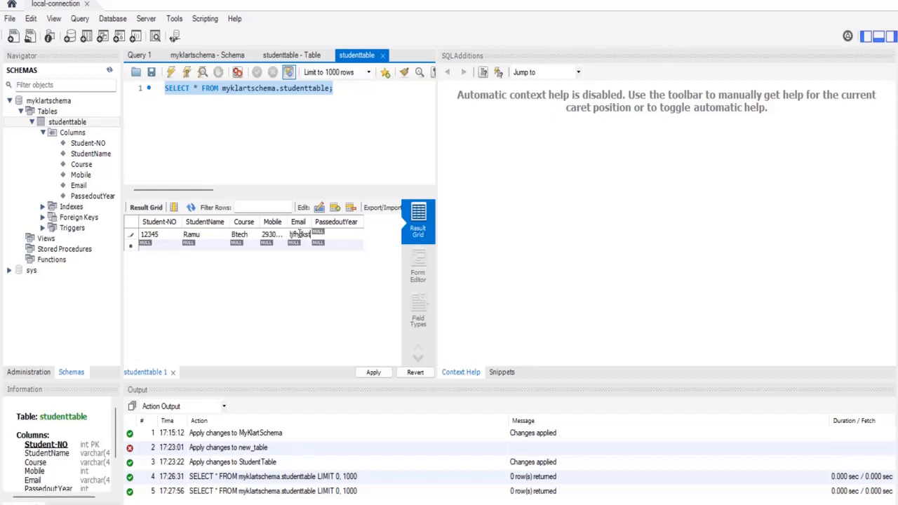
double_click(327, 235)
text(2021)
- Fill in the second student row with a student number, name, course MCA, mobile, email and year 2022
double_click(163, 247)
text(123456)
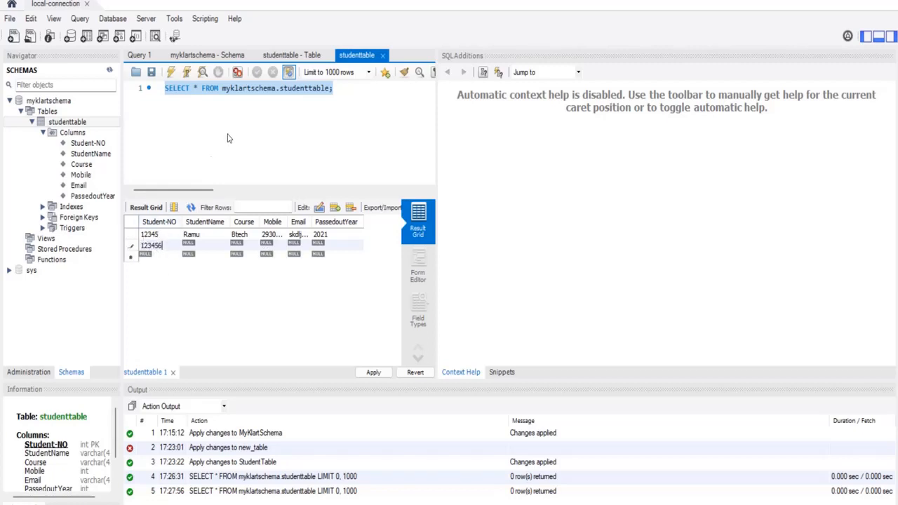
double_click(203, 247)
text(Sita)
double_click(238, 244)
text(MCA)
double_click(266, 245)
text(1234567)
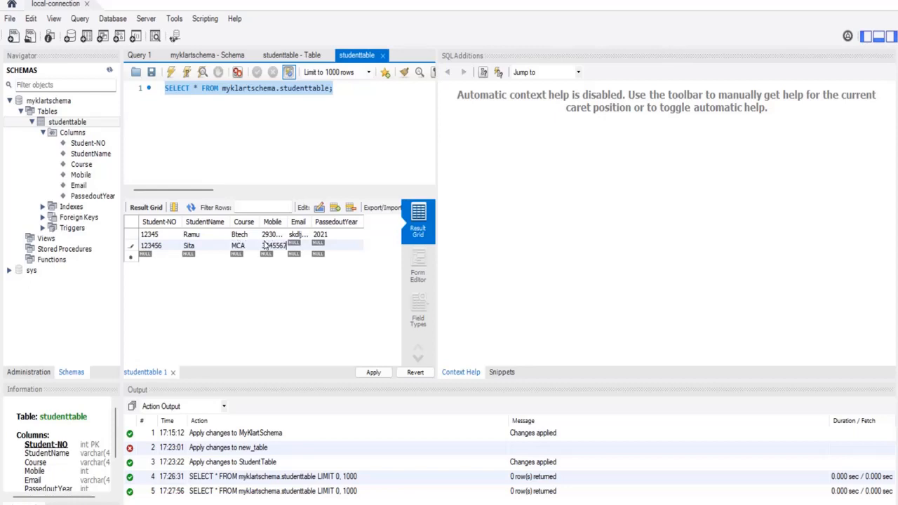
double_click(307, 246)
key(Tab)
text(202)
- Open the Apply review of the two-row INSERT script and copy the whole script to Notepad++
click(374, 374)
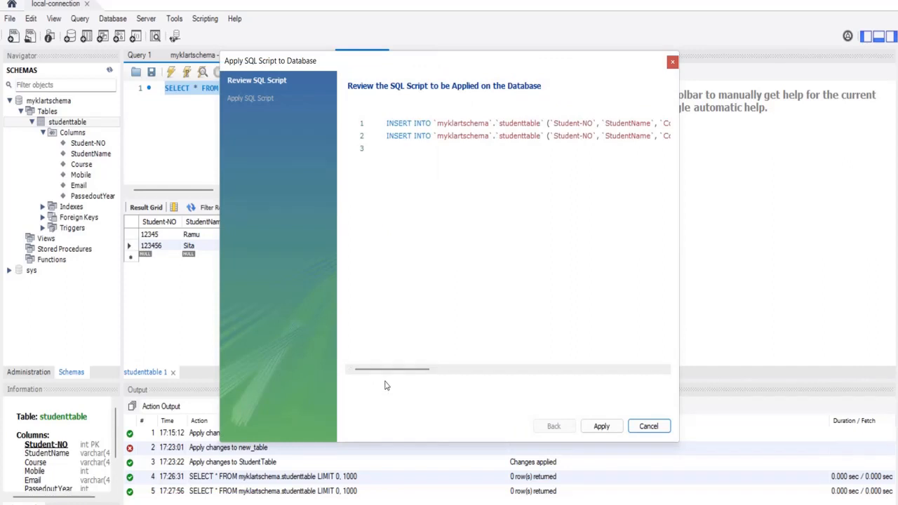
drag(390, 370, 338, 368)
drag(402, 370, 497, 367)
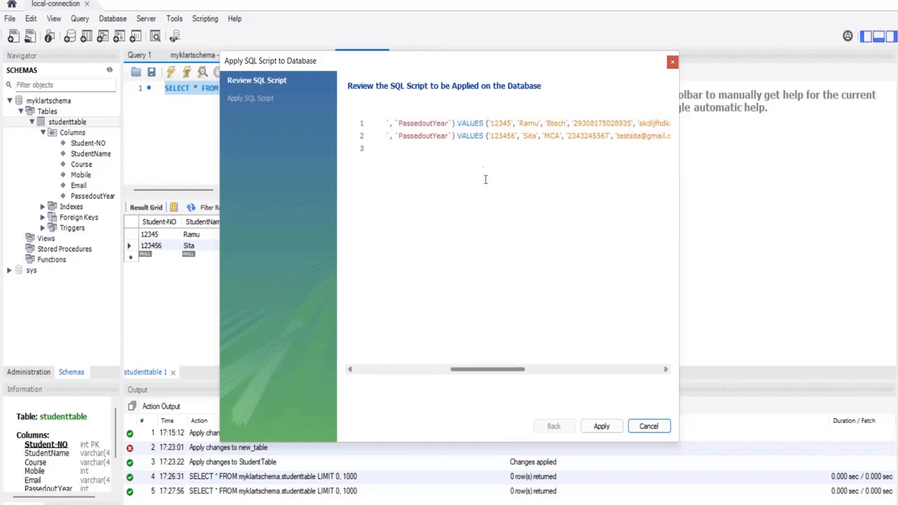
double_click(473, 123)
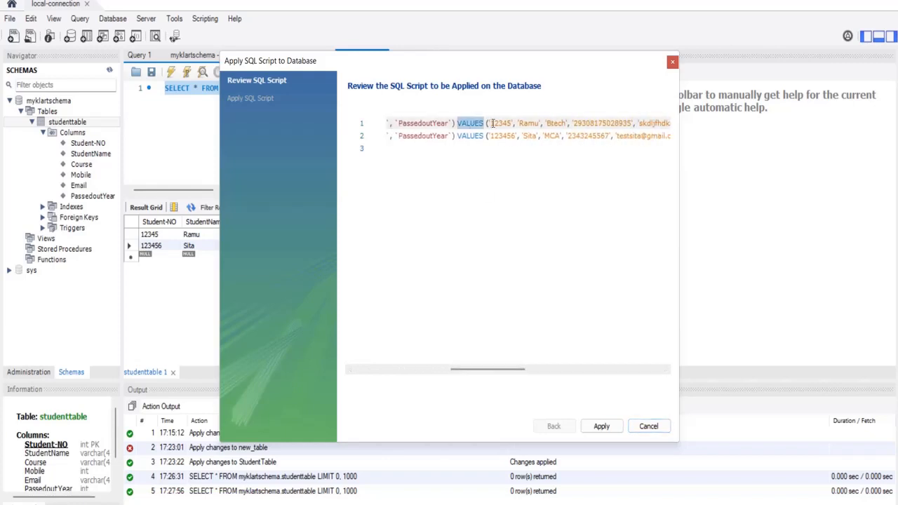
drag(512, 372, 417, 375)
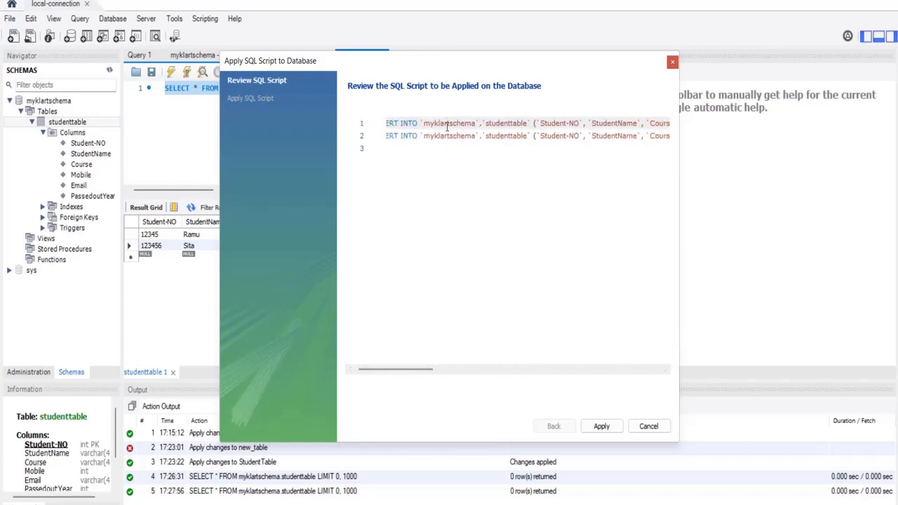
key(ctrl+a)
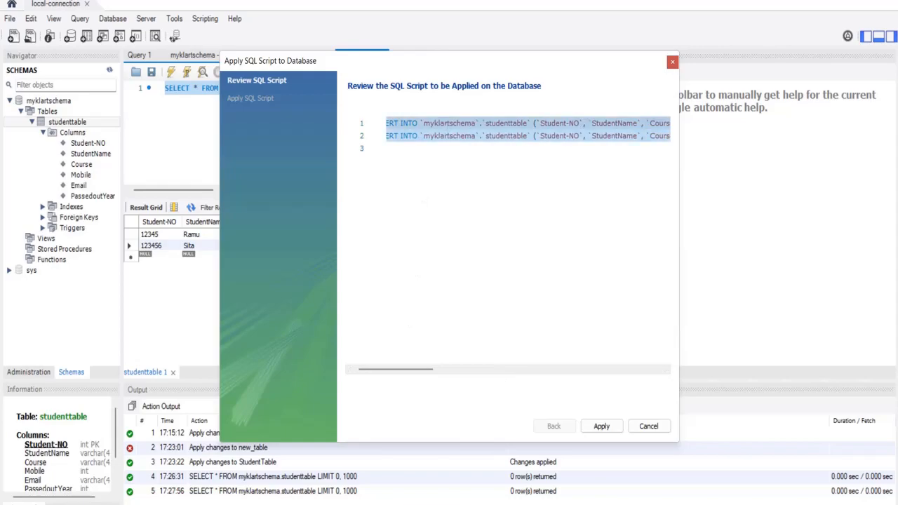
key(alt+Tab)
click(311, 204)
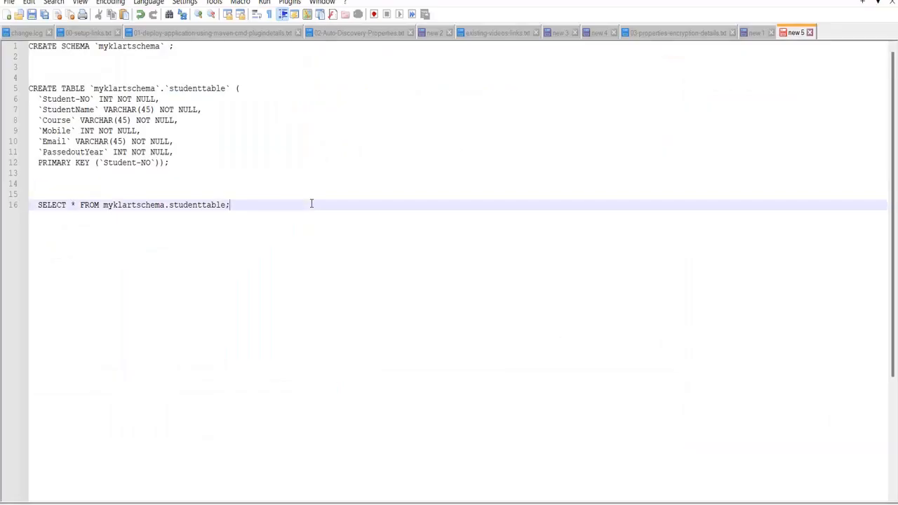
- Paste the two INSERT statements on new lines below the SELECT query, removing their leading spaces
key(Return)
key(Return)
key(Return)
key(Return)
key(Return)
key(ctrl+v)
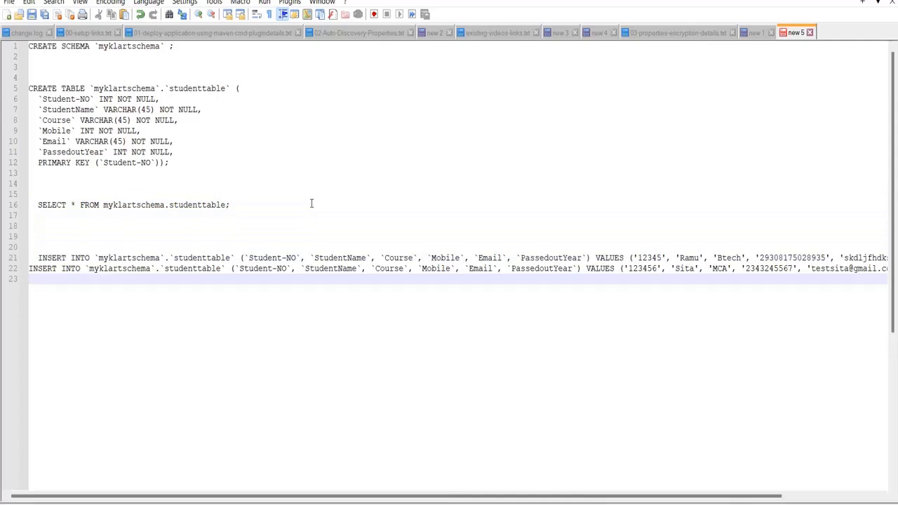
click(38, 258)
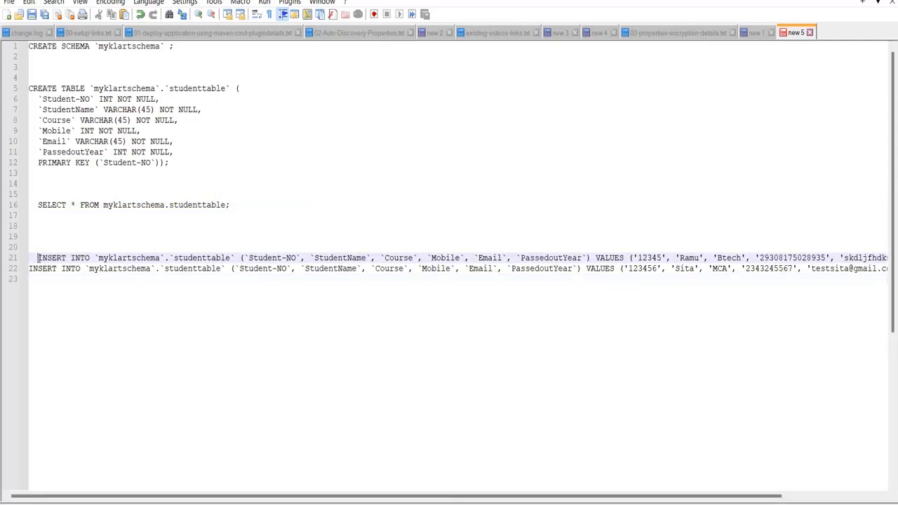
key(BackSpace)
key(BackSpace)
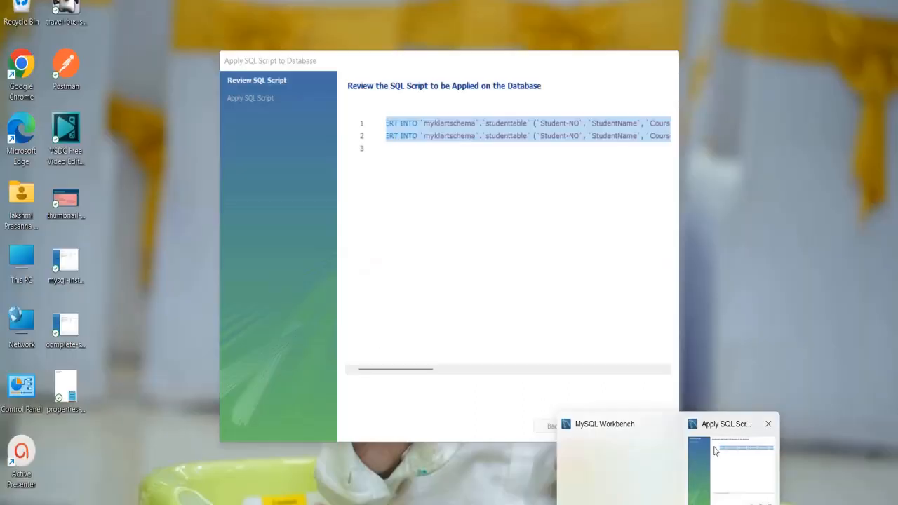
click(748, 449)
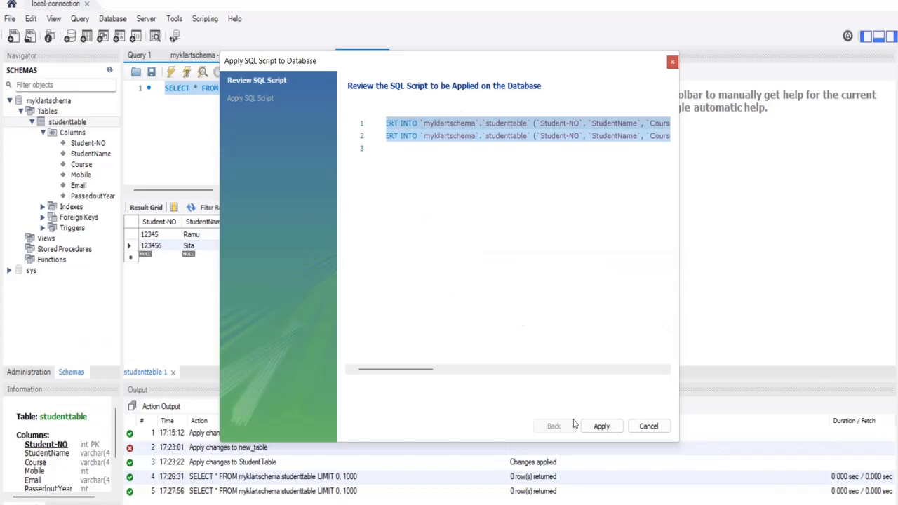
- Apply the INSERT script, which fails with error 1264 (Mobile out of range), then cancel
click(605, 429)
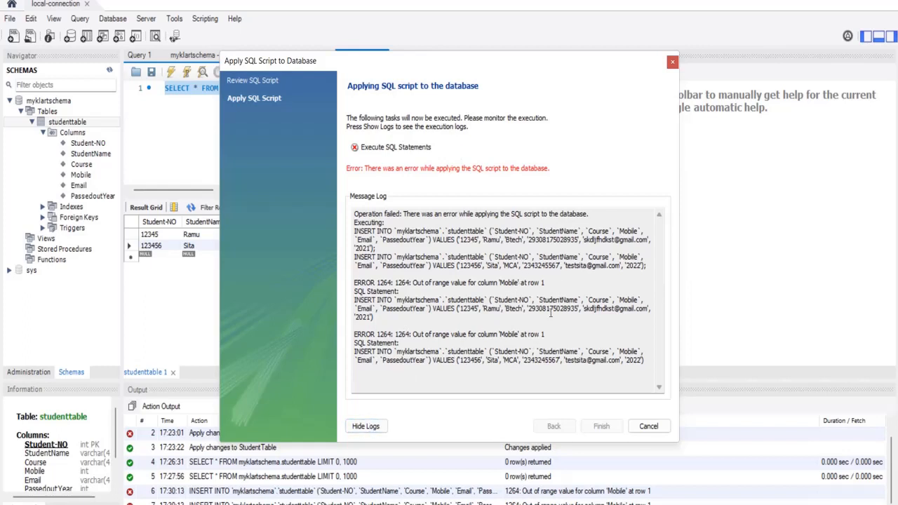
click(648, 427)
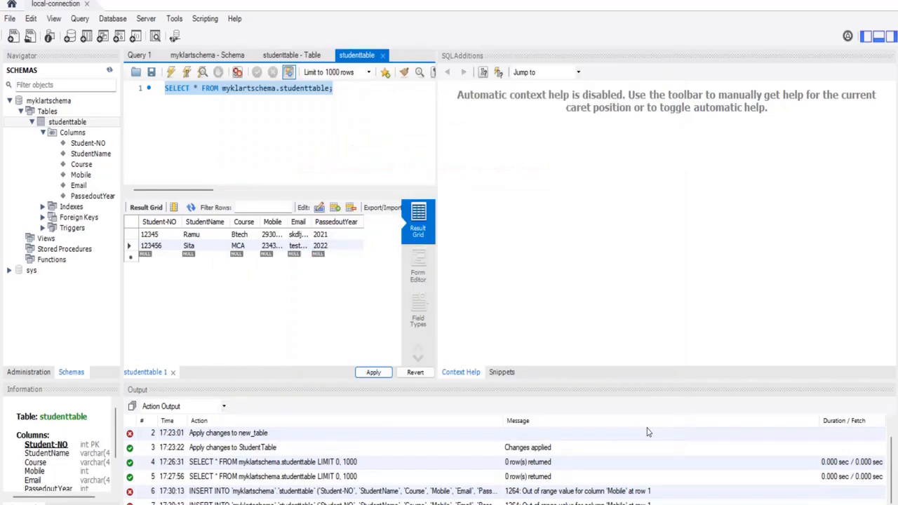
- Shorten the Mobile values of both student rows to 555 and 2345
double_click(271, 251)
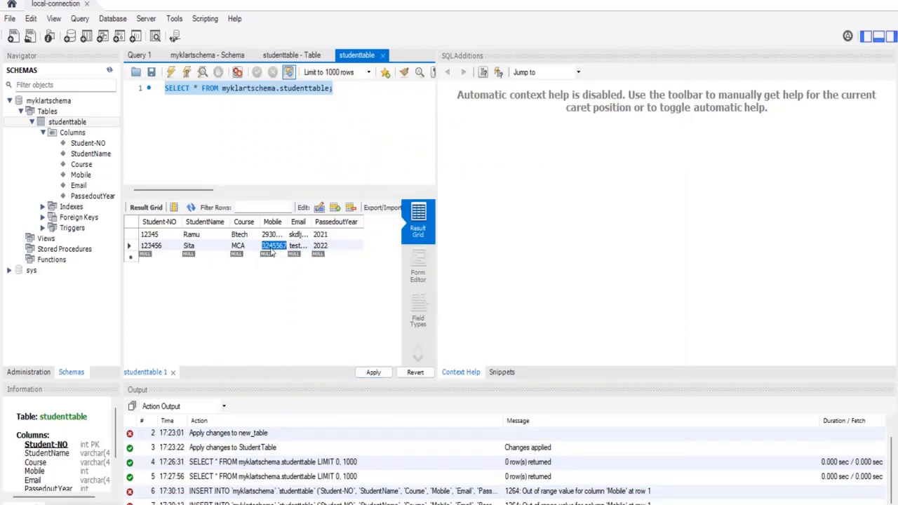
text(2345)
double_click(276, 236)
text(555)
- Review the revised INSERT script from Apply and copy it to Notepad++
click(390, 374)
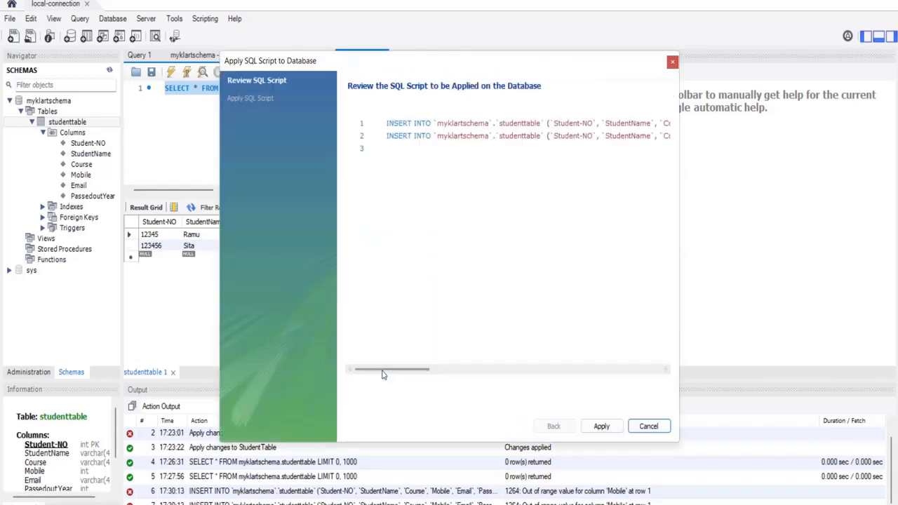
click(502, 136)
key(ctrl+a)
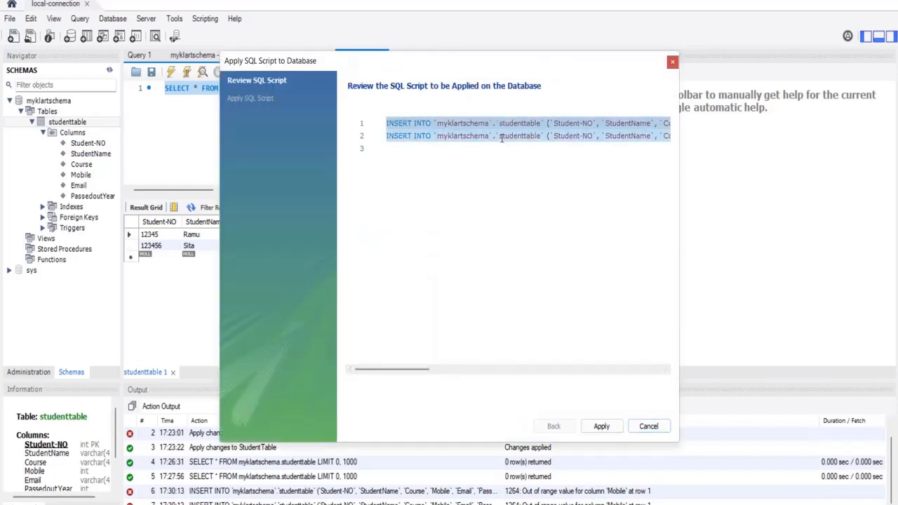
click(623, 504)
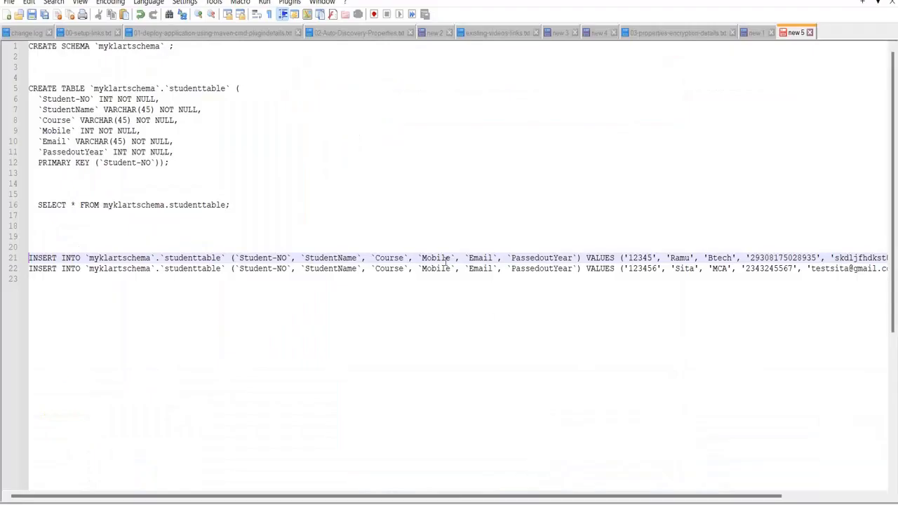
- Overwrite lines 21–22 with the revised INSERT statements carrying Mobile '555' and '2345'
click(23, 258)
drag(32, 258, 874, 309)
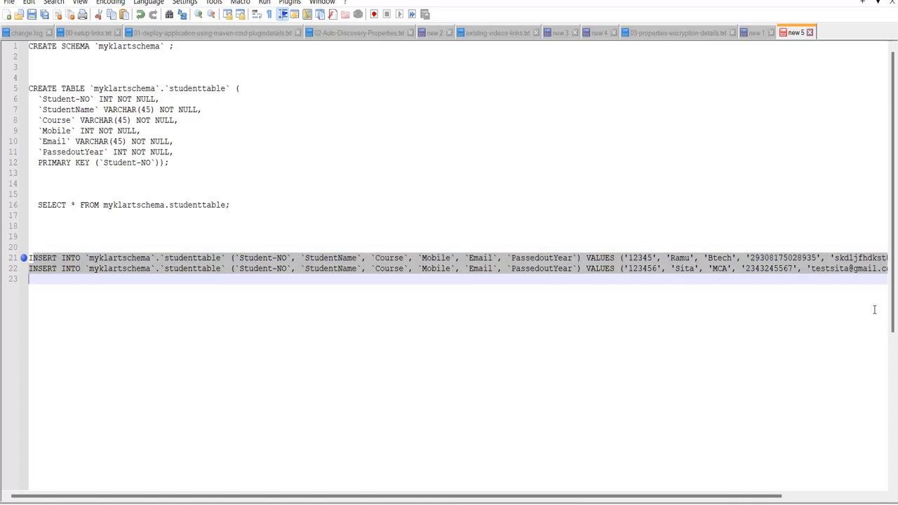
text(I)
key(ctrl+v)
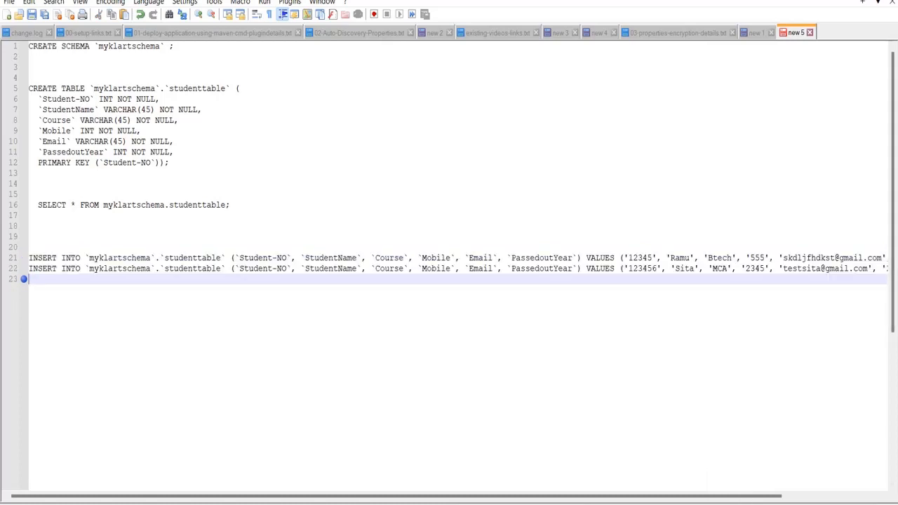
click(603, 493)
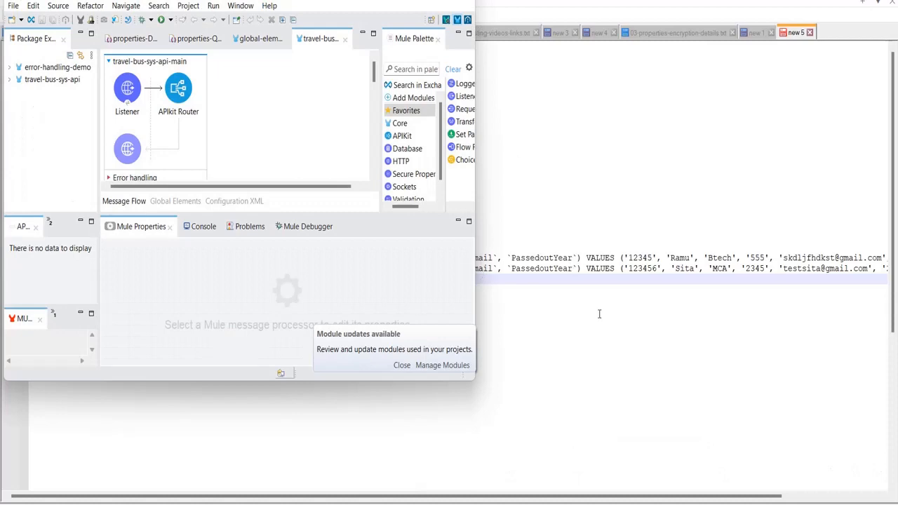
- Apply the revised INSERTs successfully, then run Select Rows - Limit 1000 on studenttable to confirm both rows
mouse_move(722, 495)
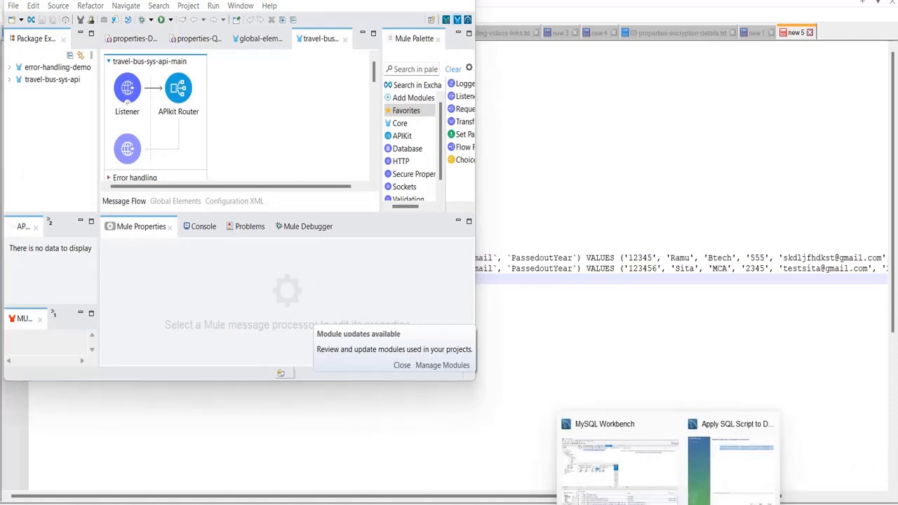
click(723, 435)
click(602, 428)
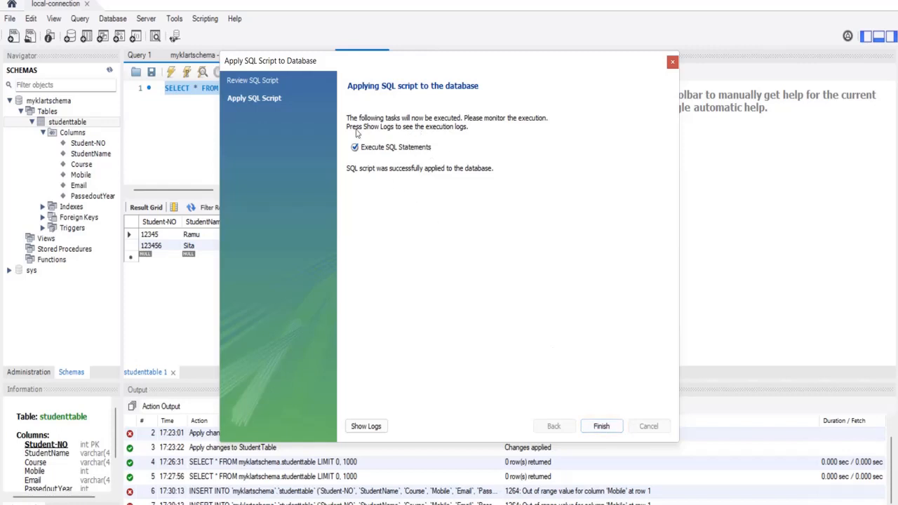
click(602, 427)
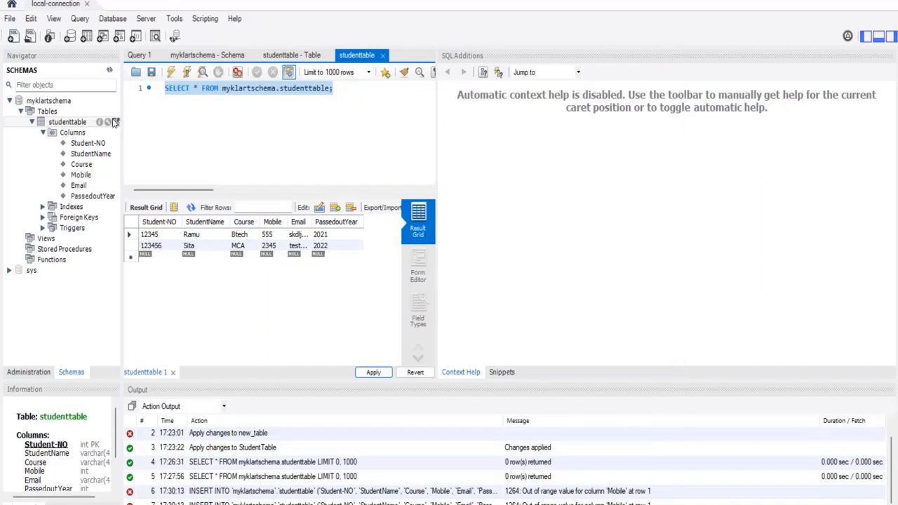
right_click(74, 123)
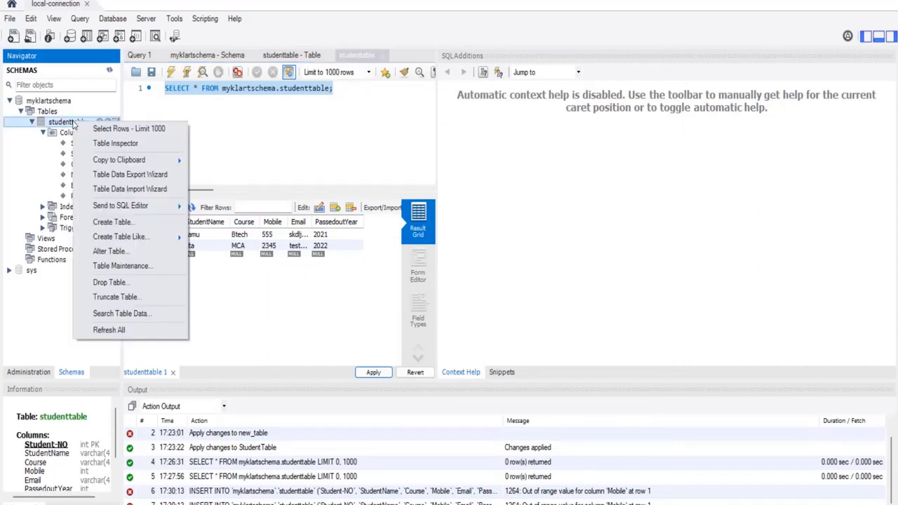
click(112, 128)
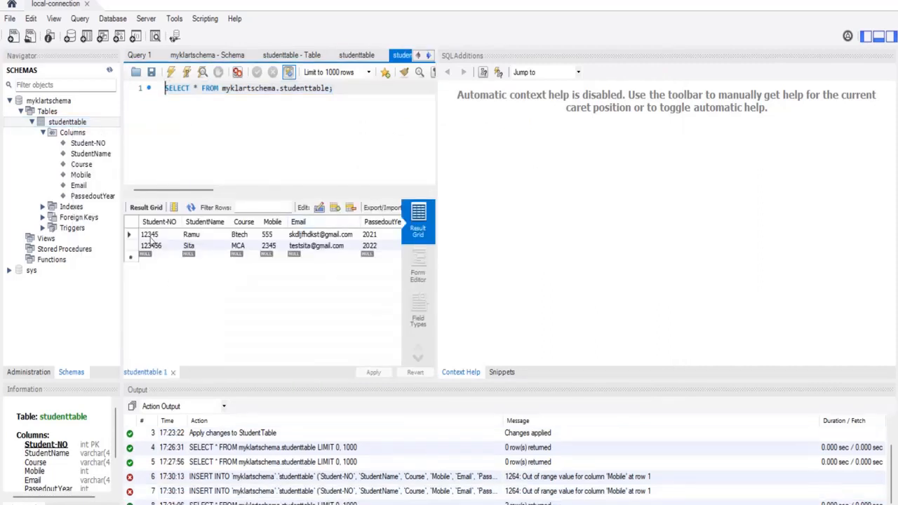